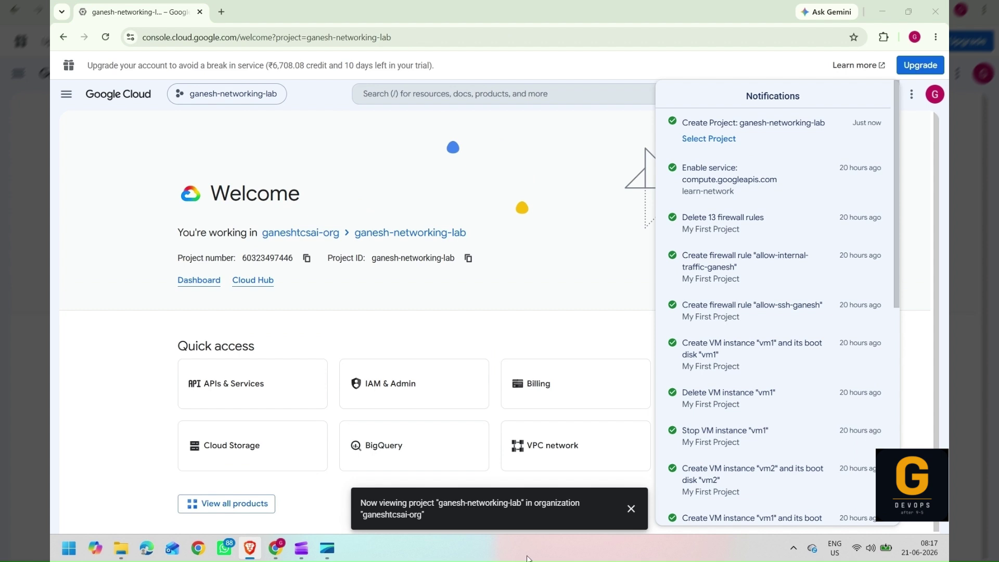
# Open Compute Engine's VM instances page and enable the Compute Engine API for the project
pyautogui.click(576, 149)
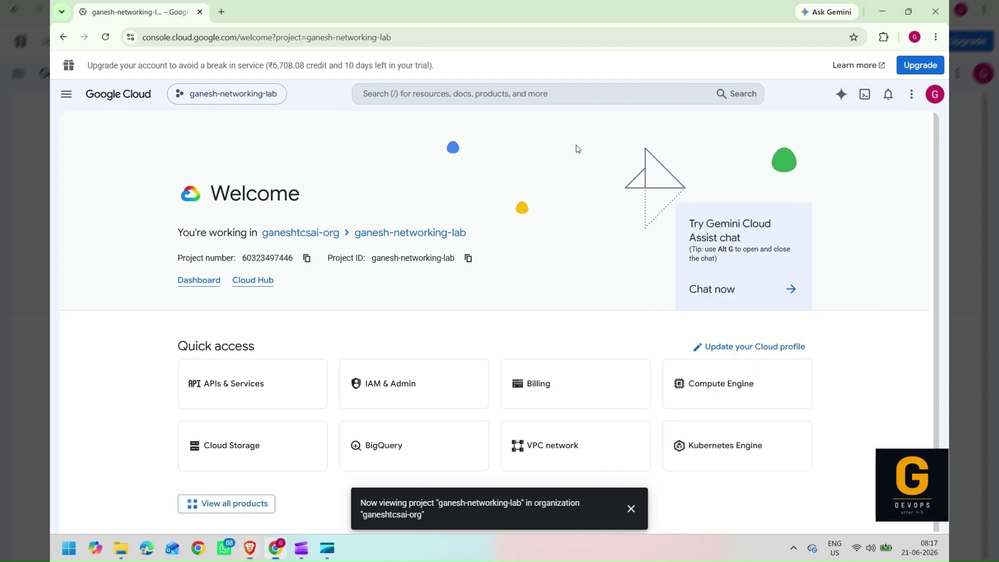
pyautogui.click(67, 94)
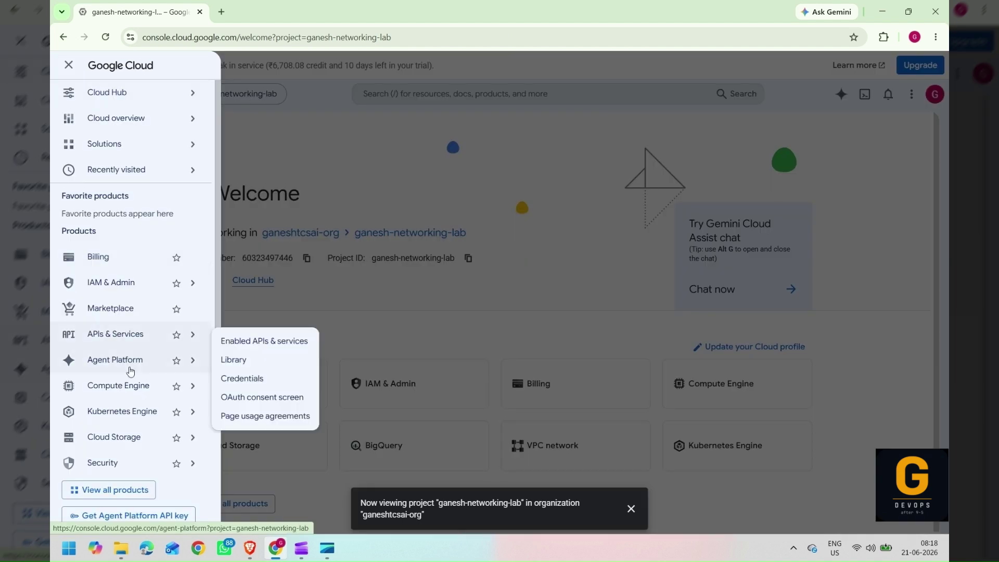
pyautogui.moveTo(130, 385)
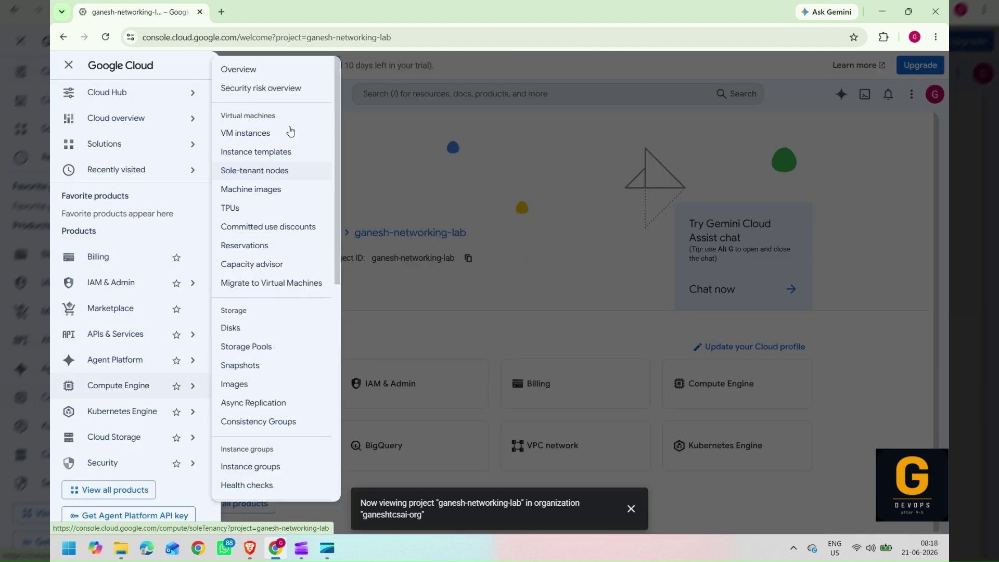
pyautogui.click(261, 136)
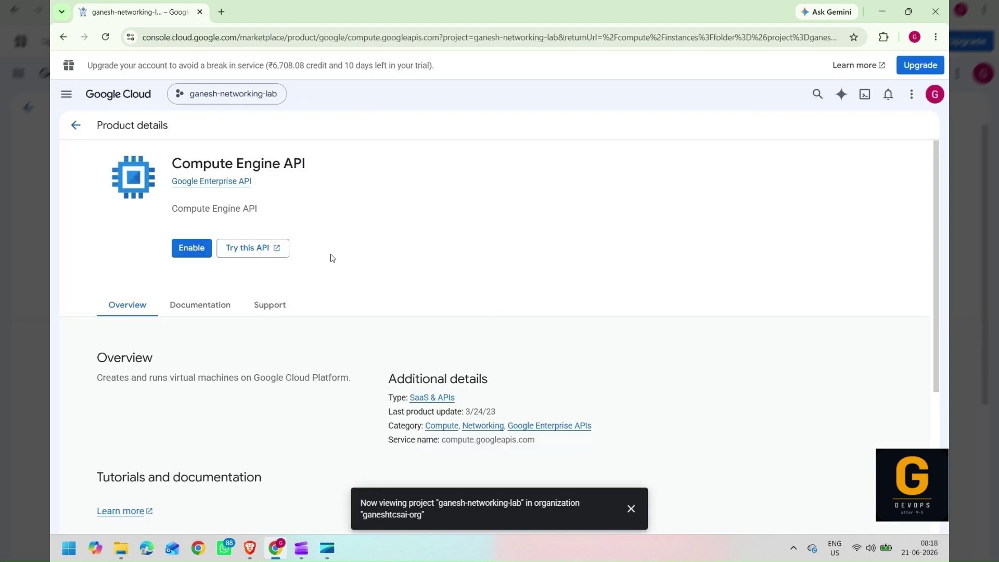
pyautogui.click(195, 287)
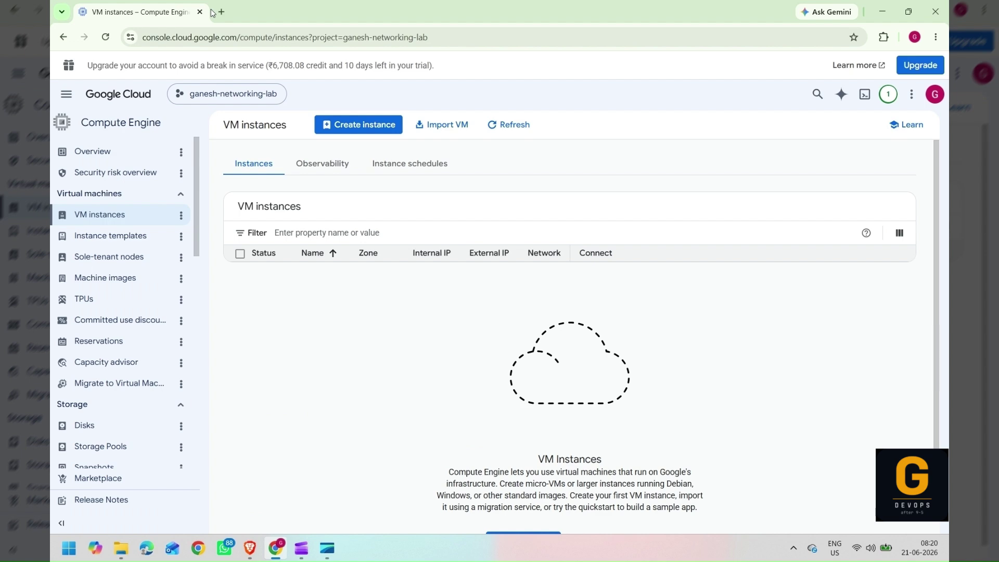
# Open the project's VPC networks in a separate browser tab and start a new VPC network named ganesh-vpc
pyautogui.click(221, 12)
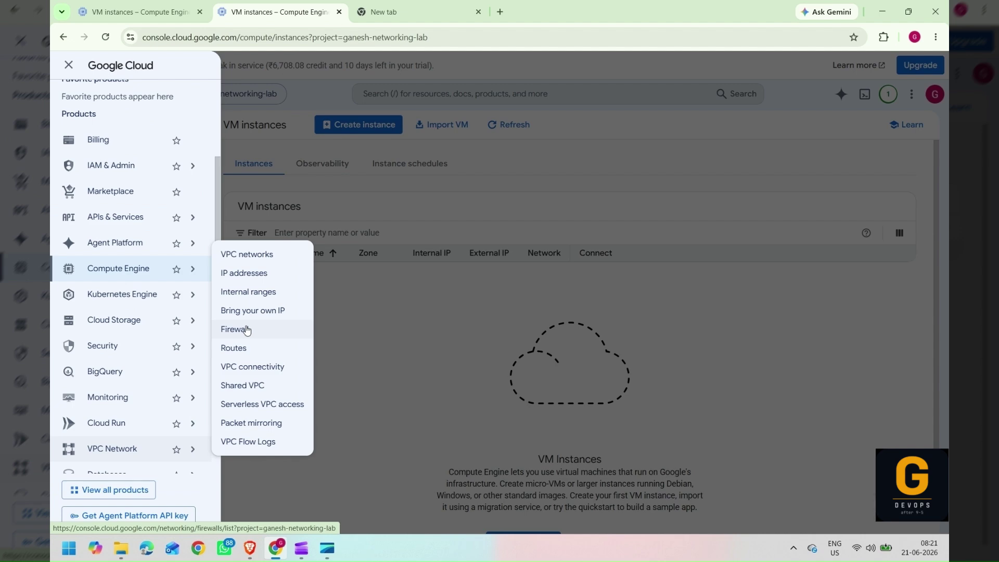
pyautogui.click(267, 257)
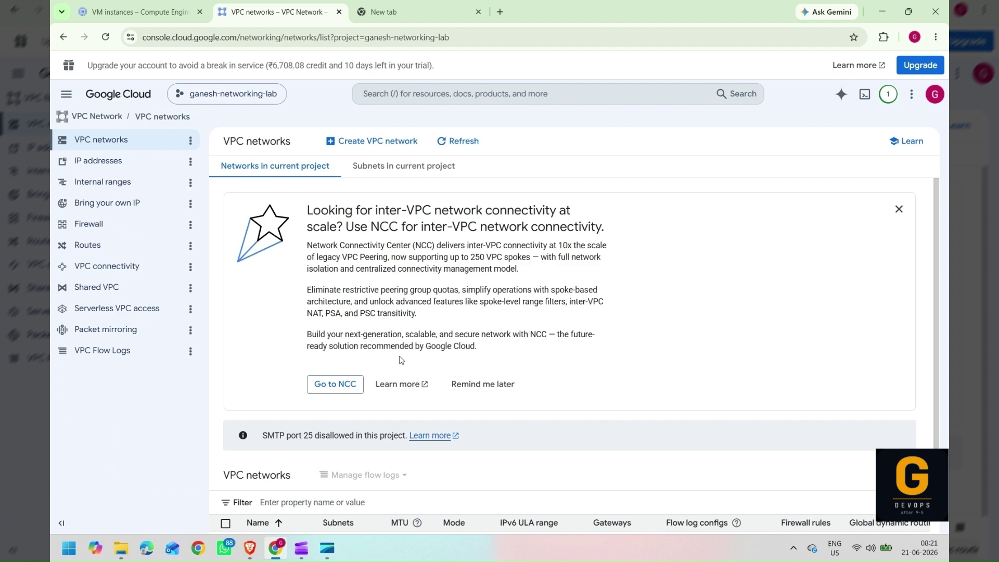
pyautogui.scroll(-1, 411, 367)
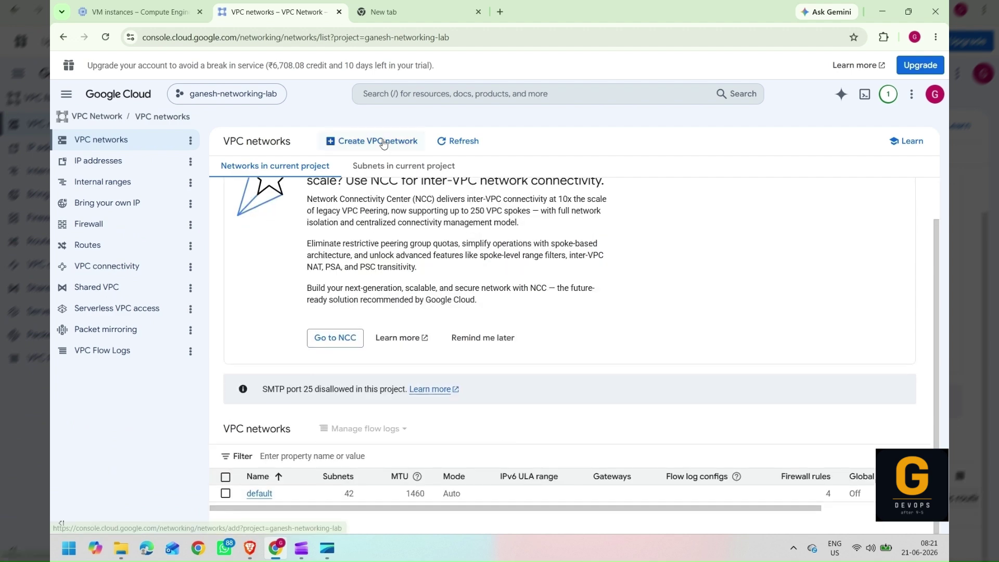
pyautogui.click(383, 144)
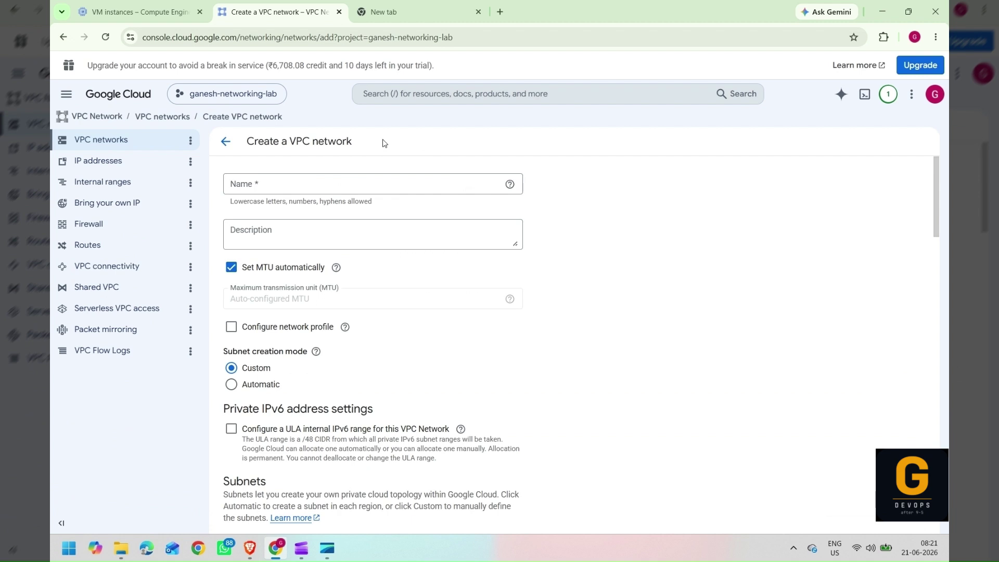
pyautogui.click(288, 189)
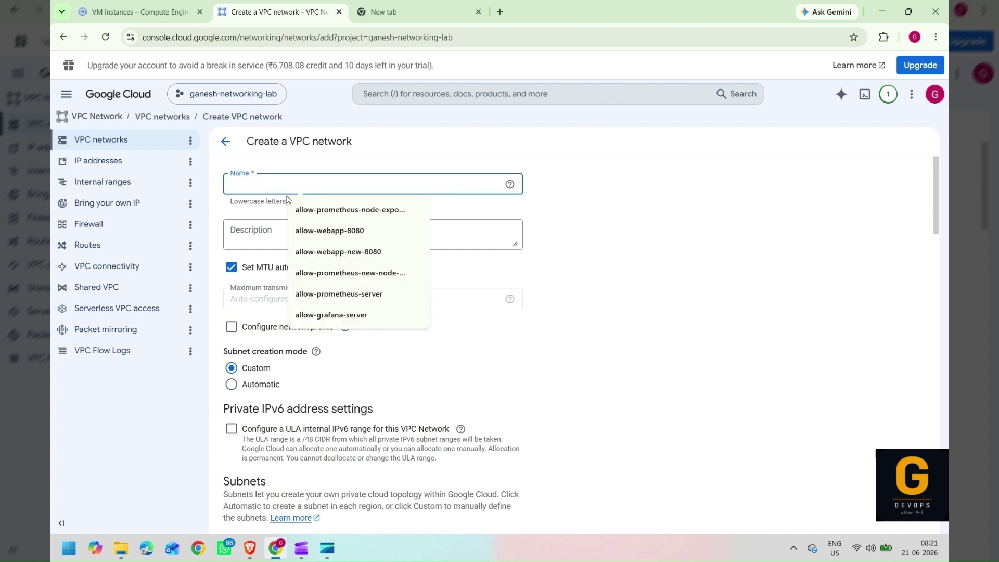
pyautogui.write('ganesh-vpc')
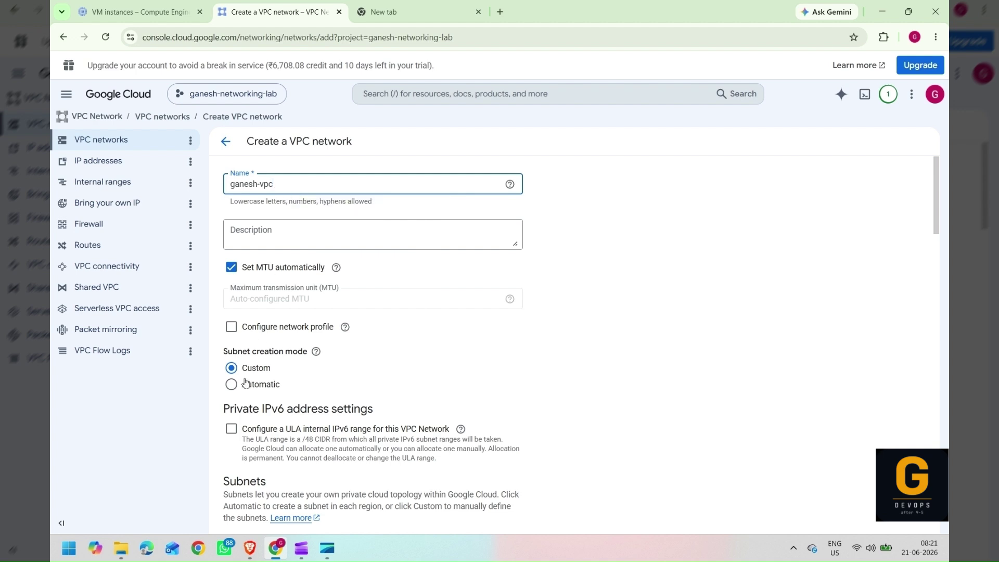
# Name the new subnet subnet-a and set its region to asia-south1 (Mumbai)
pyautogui.scroll(-2, 245, 383)
pyautogui.scroll(-1, 292, 371)
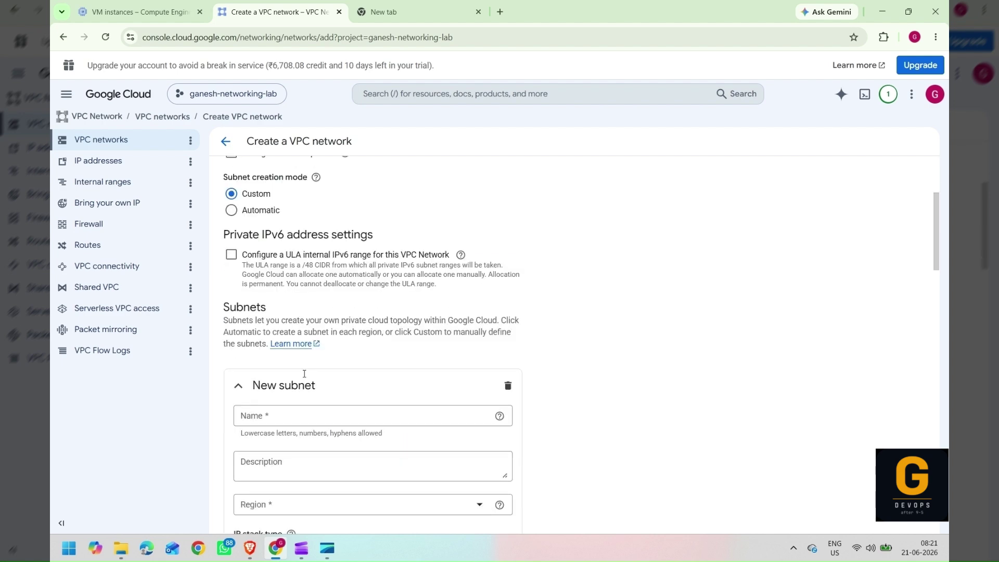
pyautogui.scroll(-2, 304, 374)
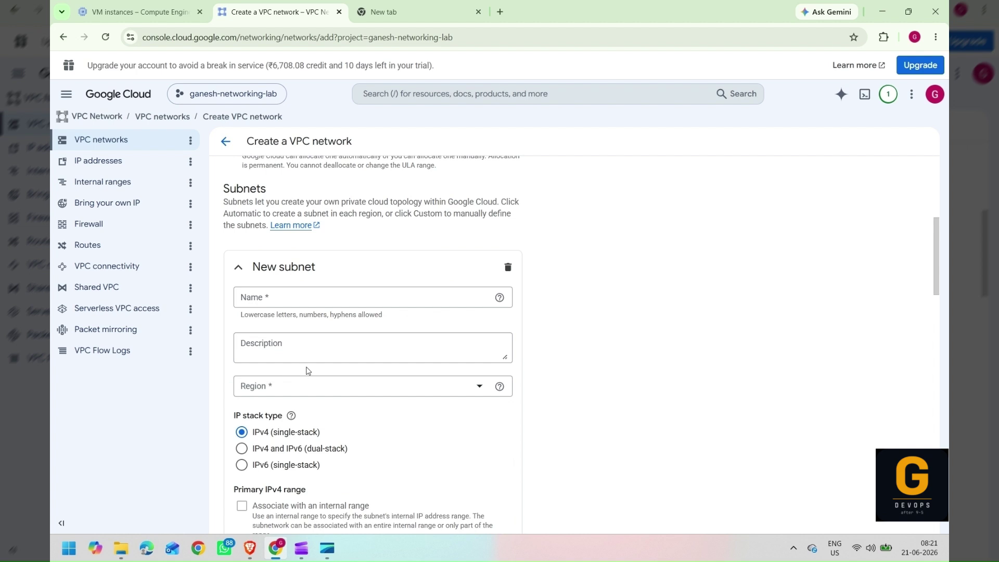
pyautogui.click(291, 300)
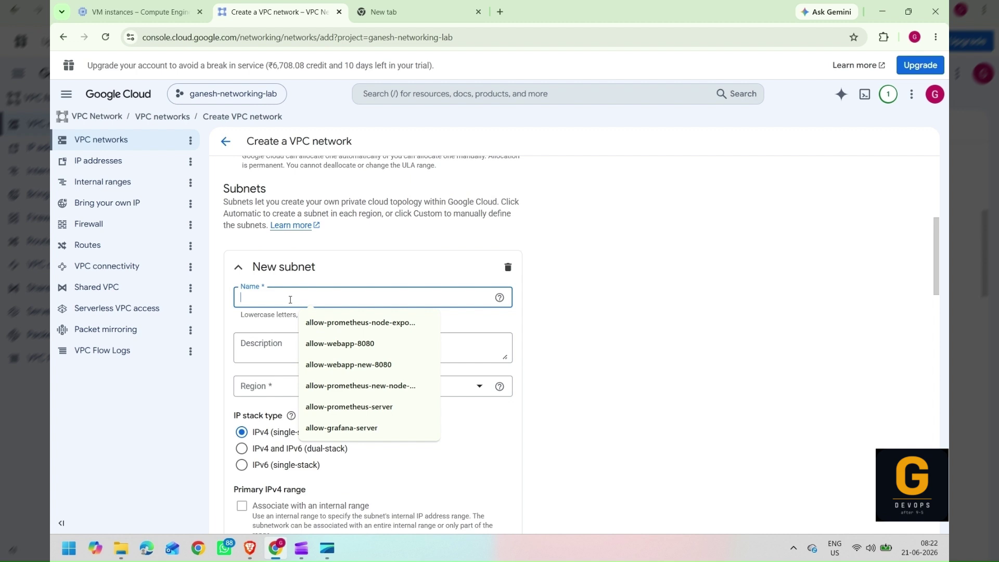
pyautogui.scroll(-1, 503, 275)
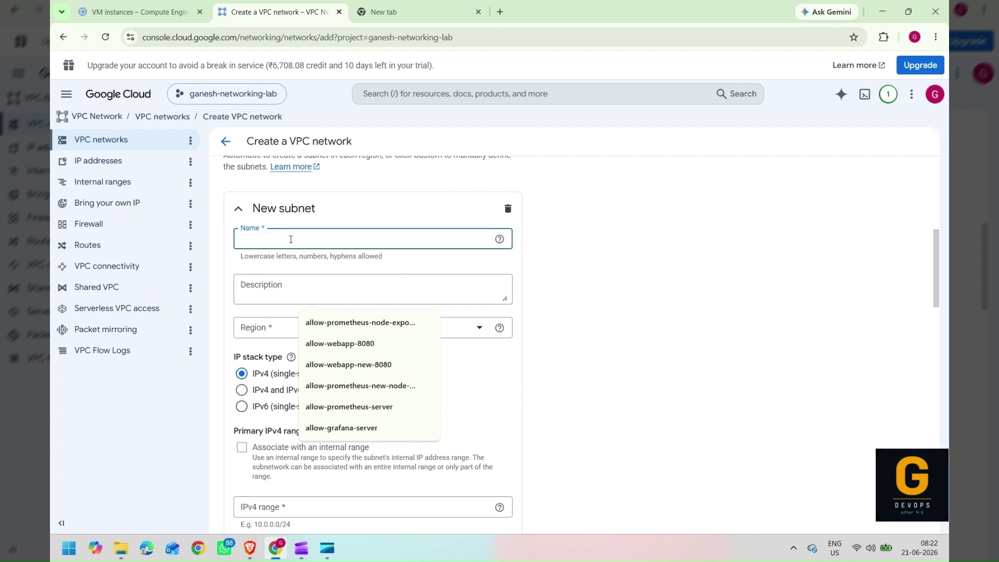
pyautogui.write('subnet-a')
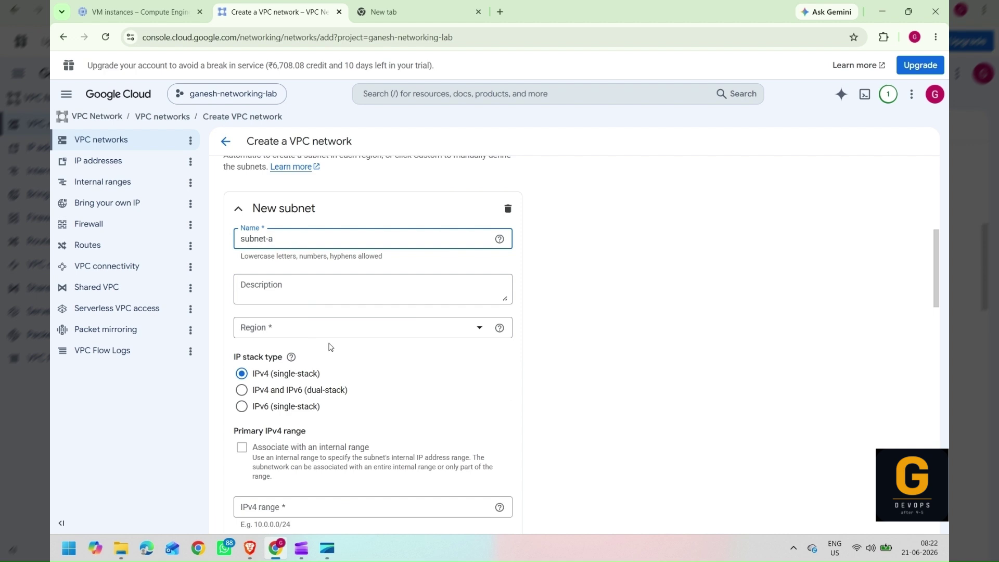
pyautogui.click(311, 328)
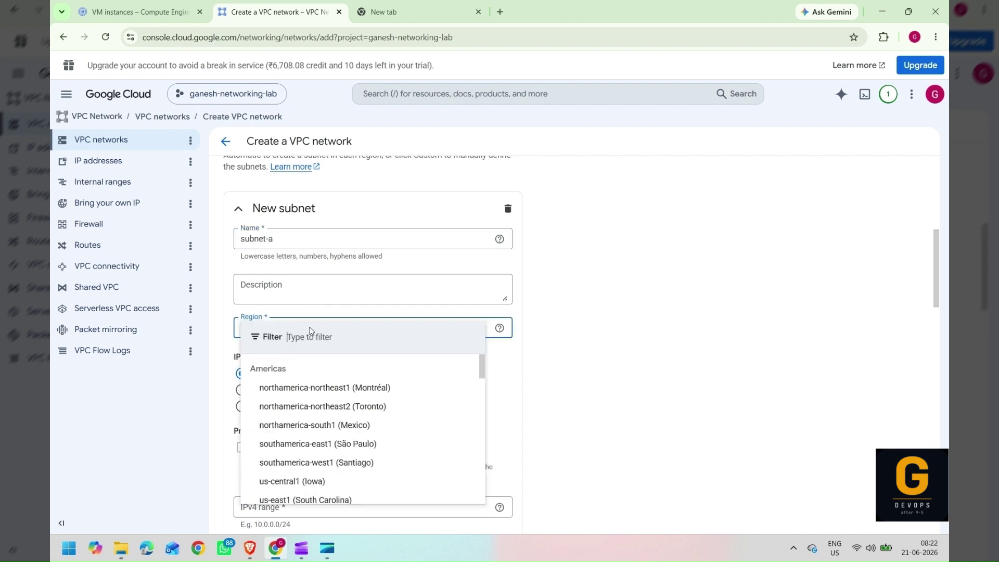
pyautogui.write('asi')
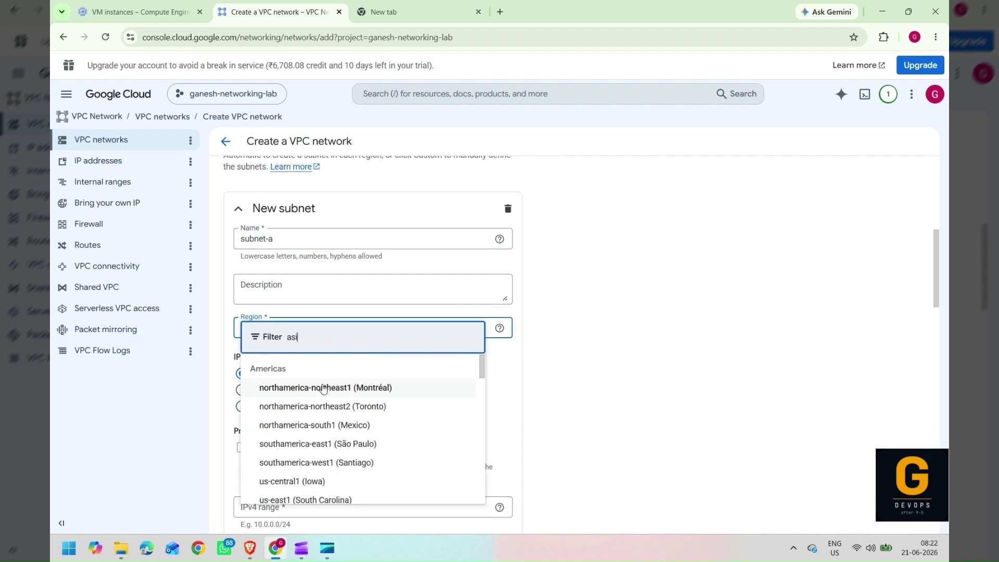
pyautogui.write('a')
pyautogui.scroll(-2, 319, 440)
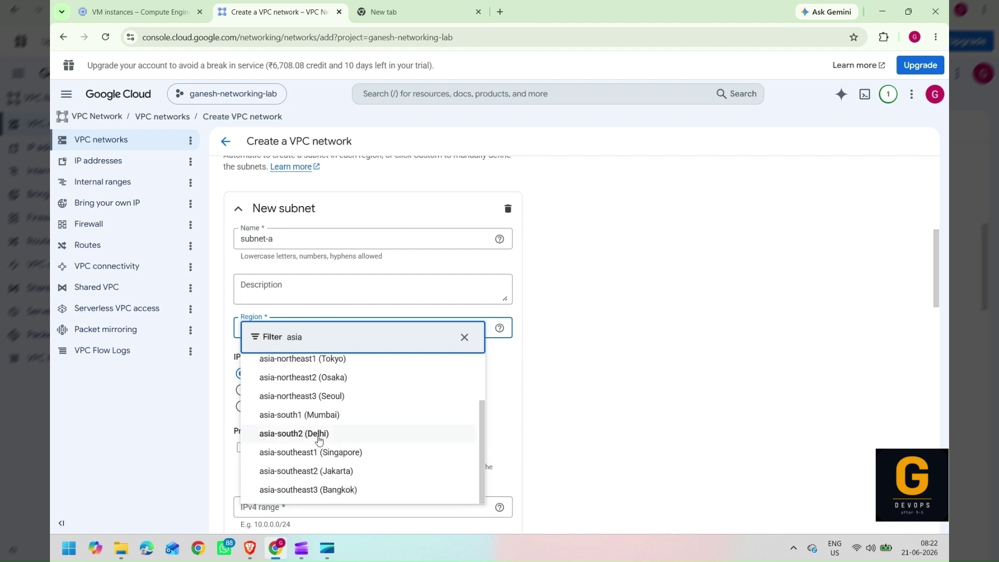
pyautogui.click(313, 415)
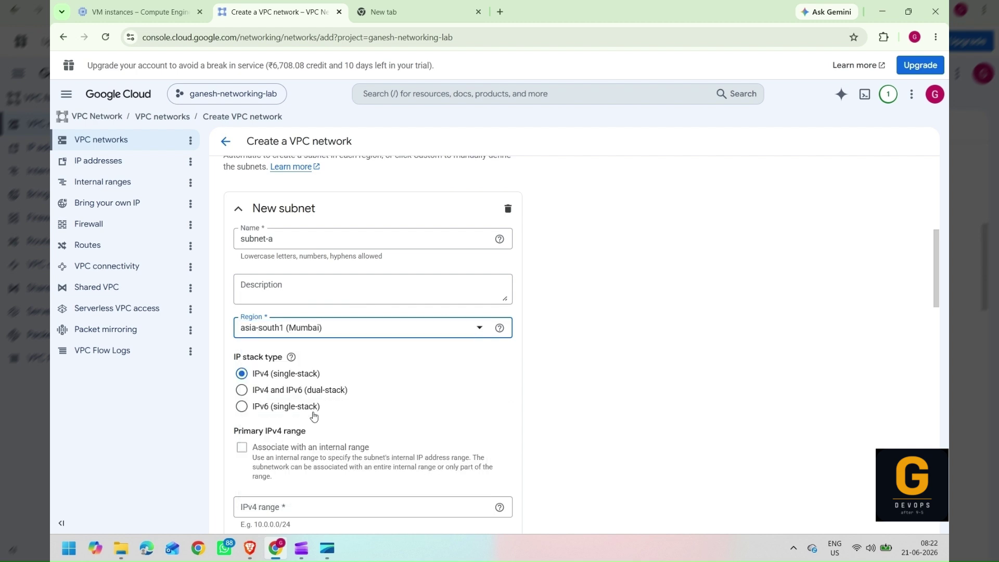
# Set subnet-a's primary IPv4 range to 10.10.1.0/24
pyautogui.scroll(-1, 382, 411)
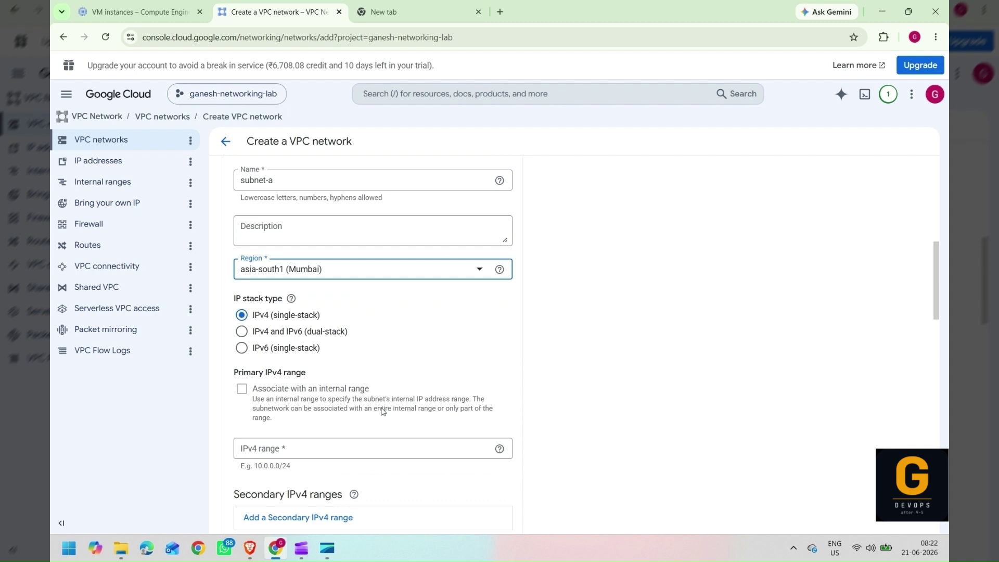
pyautogui.click(317, 449)
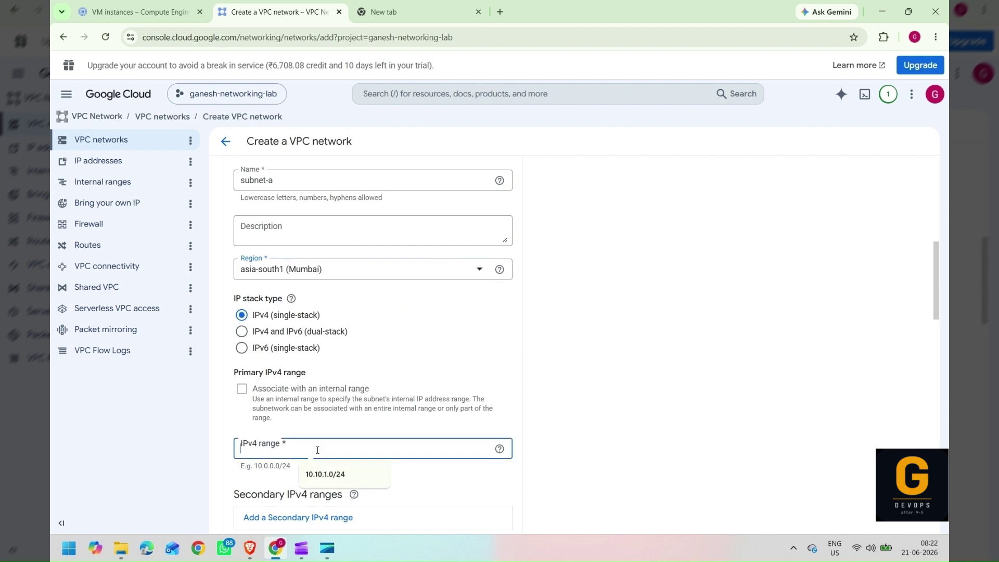
pyautogui.write('10.10.1.0/24')
# Create the VPC network with the default firewall, dynamic routing and DNS settings
pyautogui.scroll(-2, 342, 368)
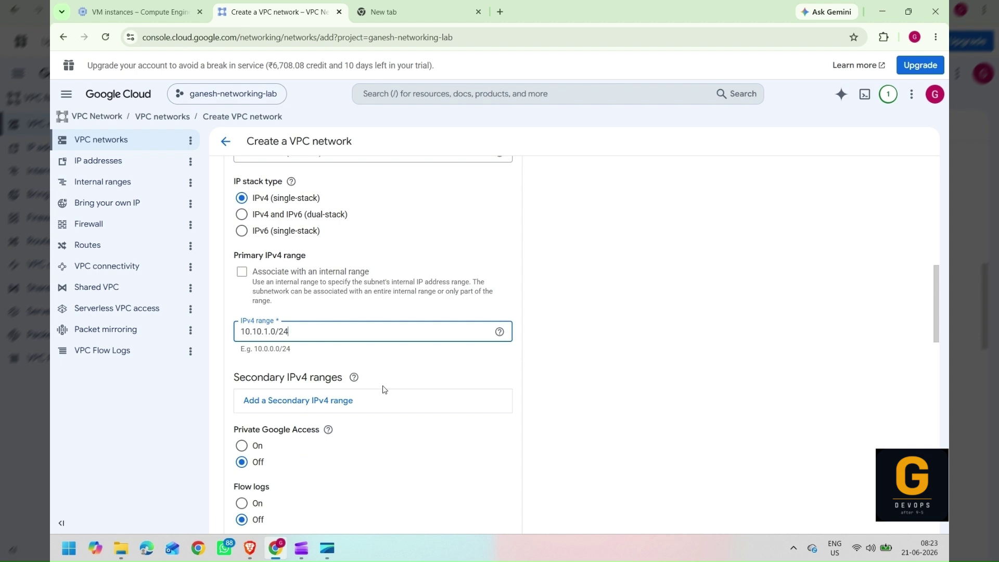
pyautogui.scroll(-1, 383, 390)
pyautogui.scroll(-1, 371, 394)
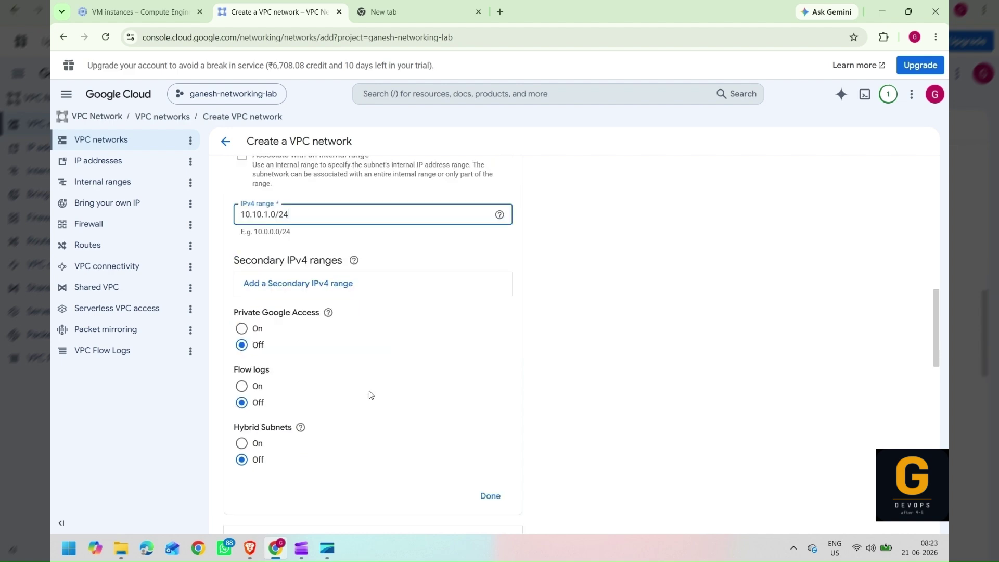
pyautogui.scroll(-2, 370, 394)
pyautogui.scroll(-2, 370, 394)
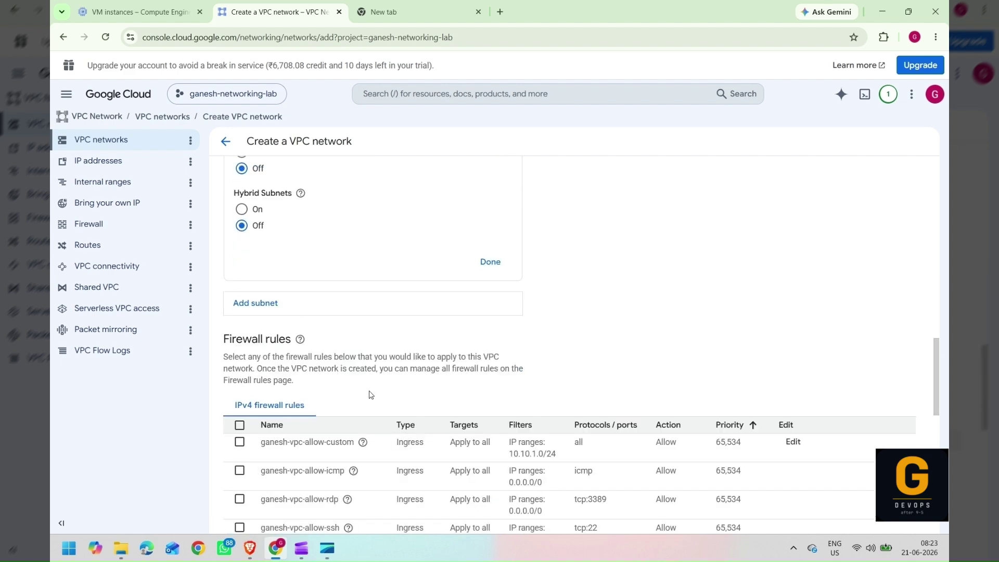
pyautogui.scroll(-2, 371, 395)
pyautogui.scroll(-3, 370, 394)
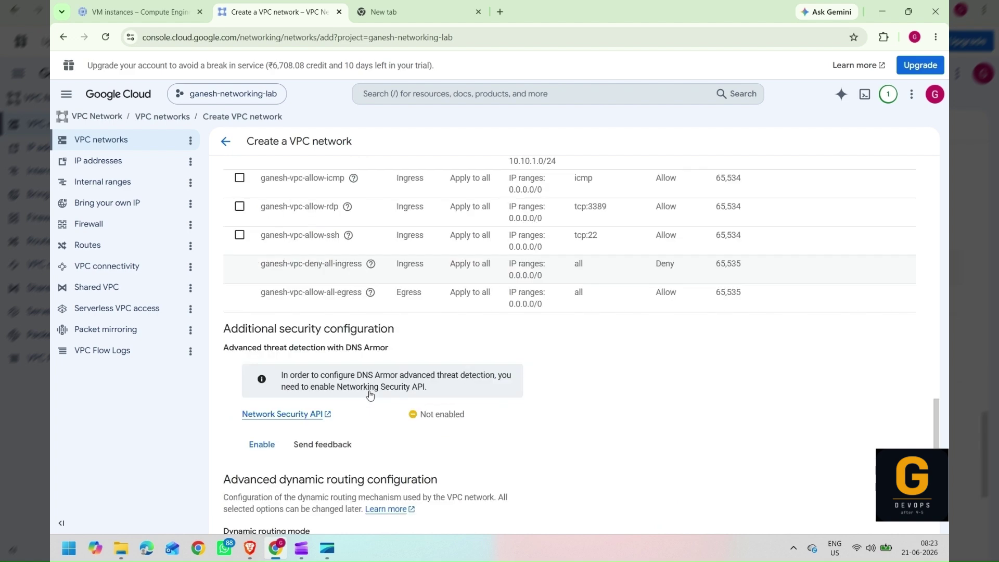
pyautogui.scroll(-1, 370, 390)
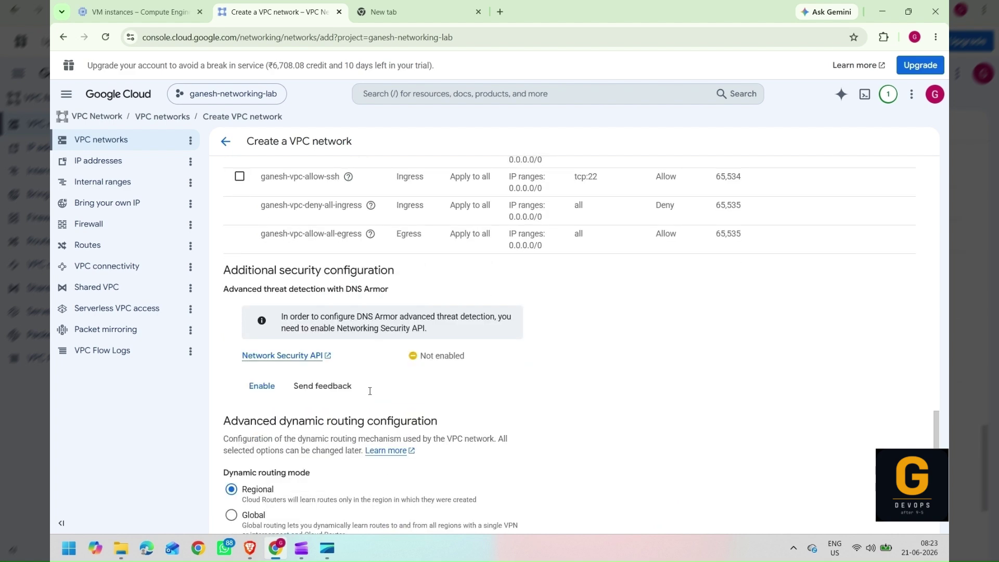
pyautogui.scroll(-2, 370, 390)
pyautogui.scroll(-2, 360, 384)
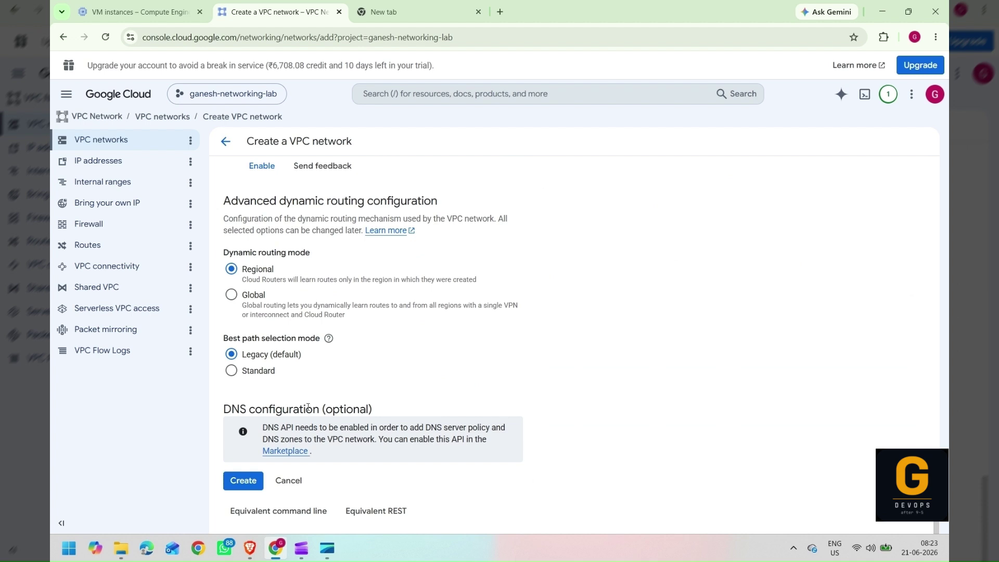
pyautogui.click(251, 483)
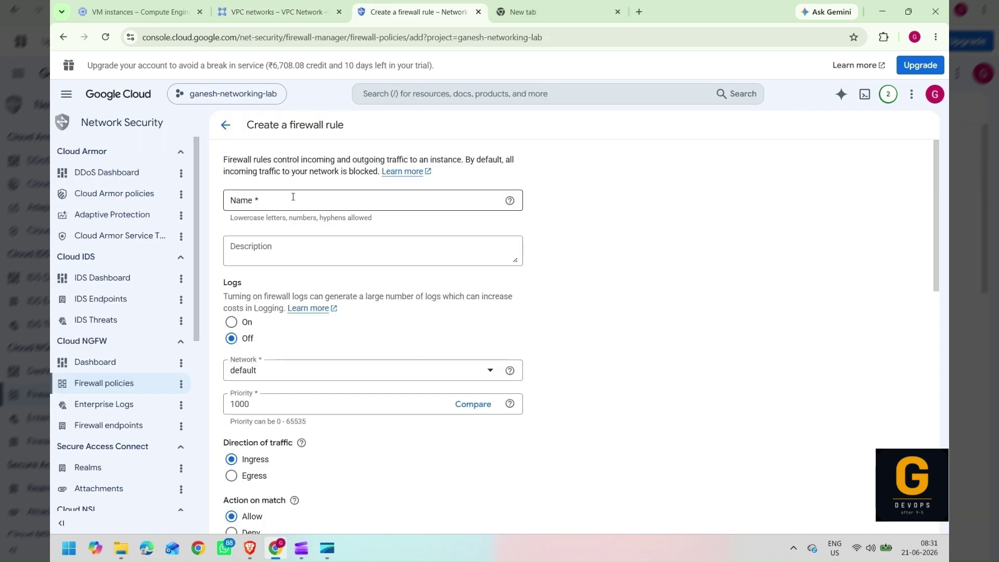
# Name the new firewall rule allow-icmp-ganesh and leave its description empty
pyautogui.click(293, 196)
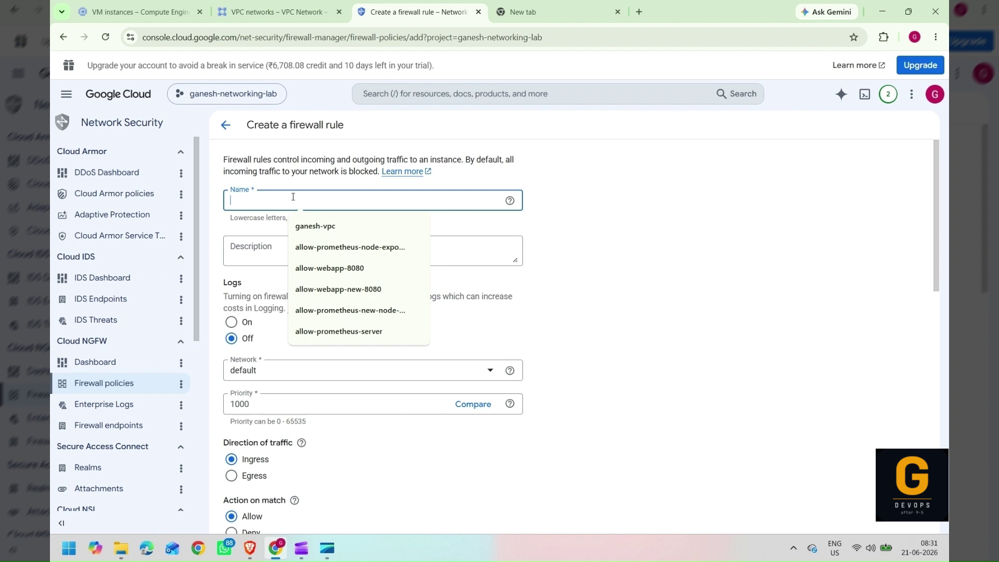
pyautogui.write('all')
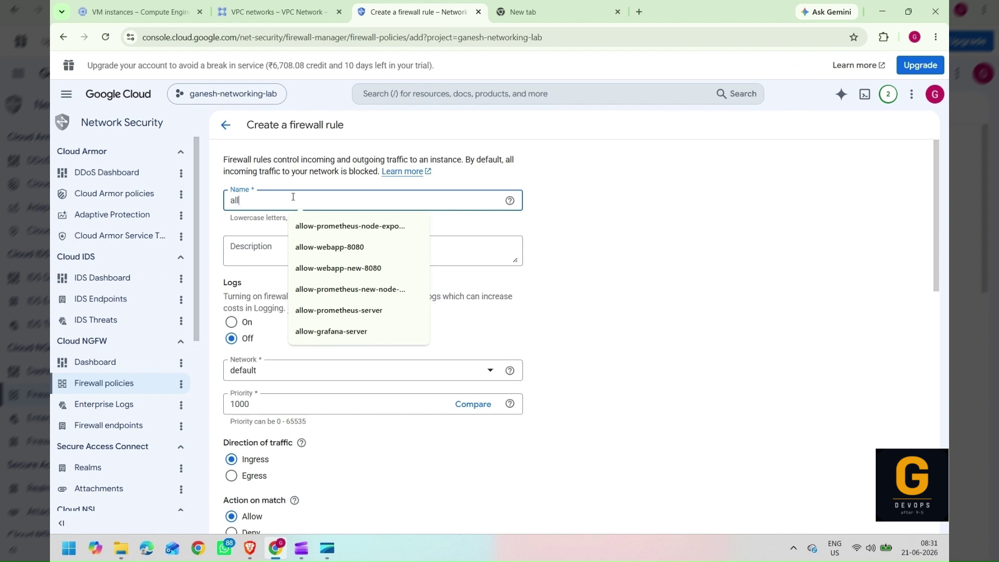
pyautogui.write('ow')
pyautogui.write('-in')
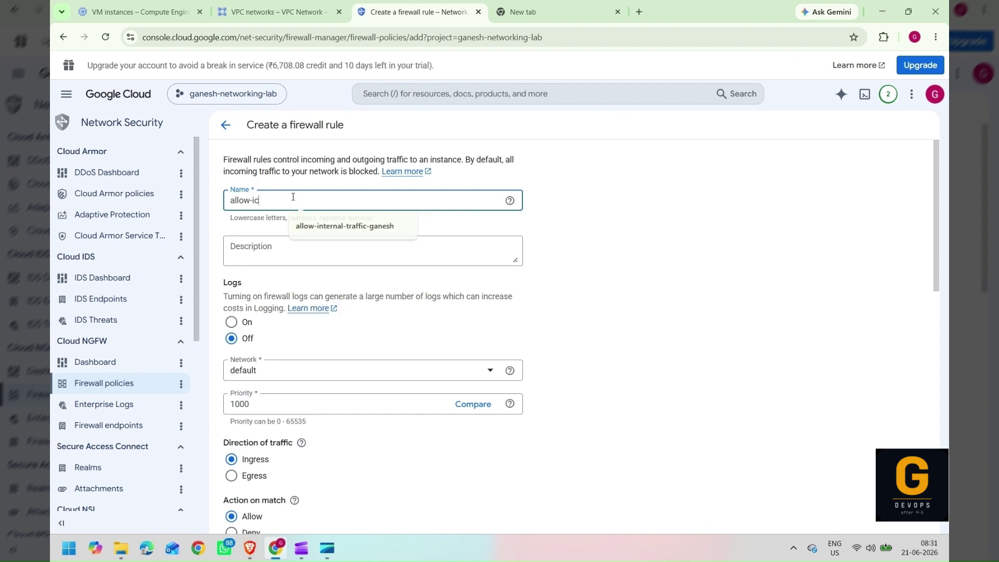
pyautogui.write('mp')
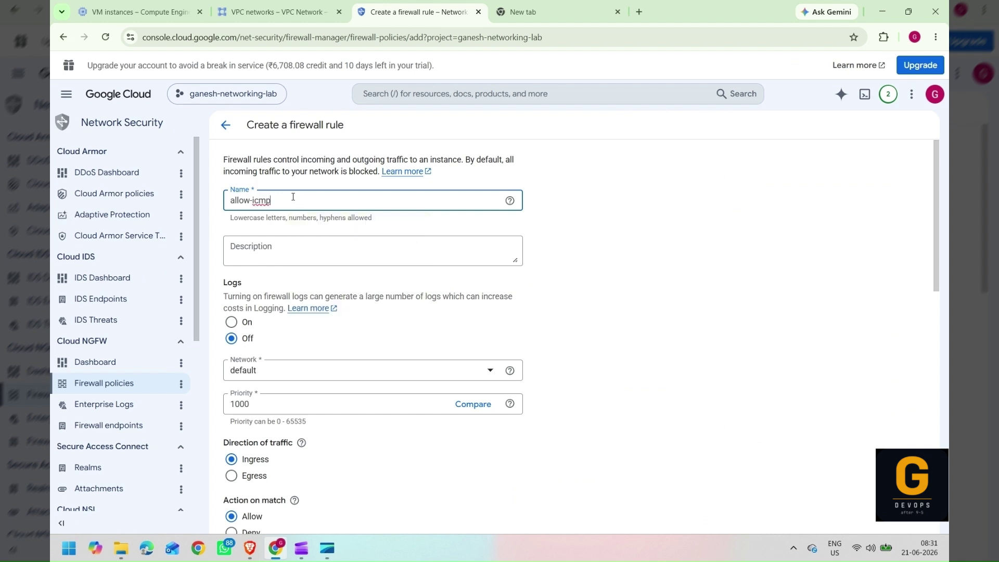
pyautogui.write('-ganesh')
pyautogui.click(287, 248)
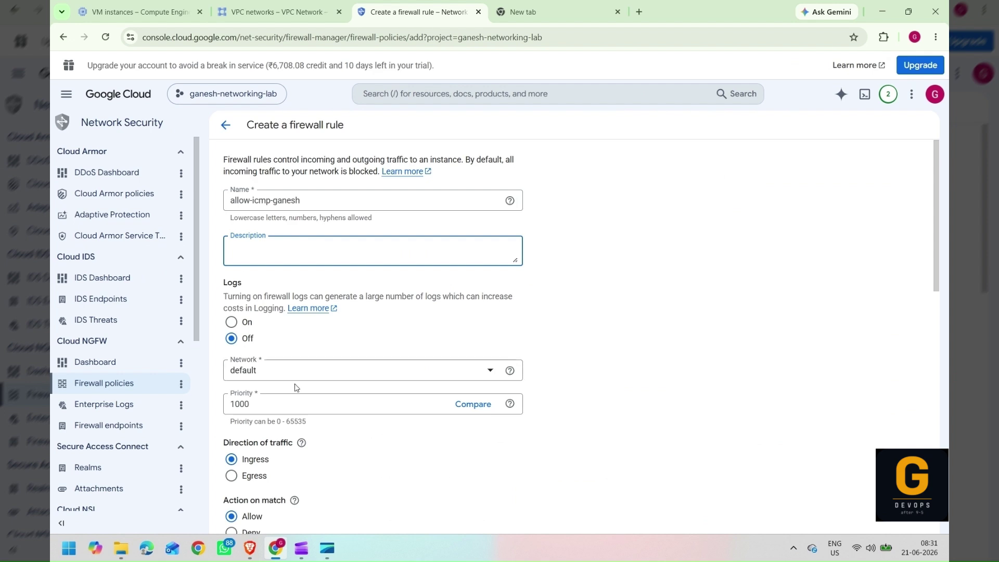
pyautogui.scroll(-2, 334, 375)
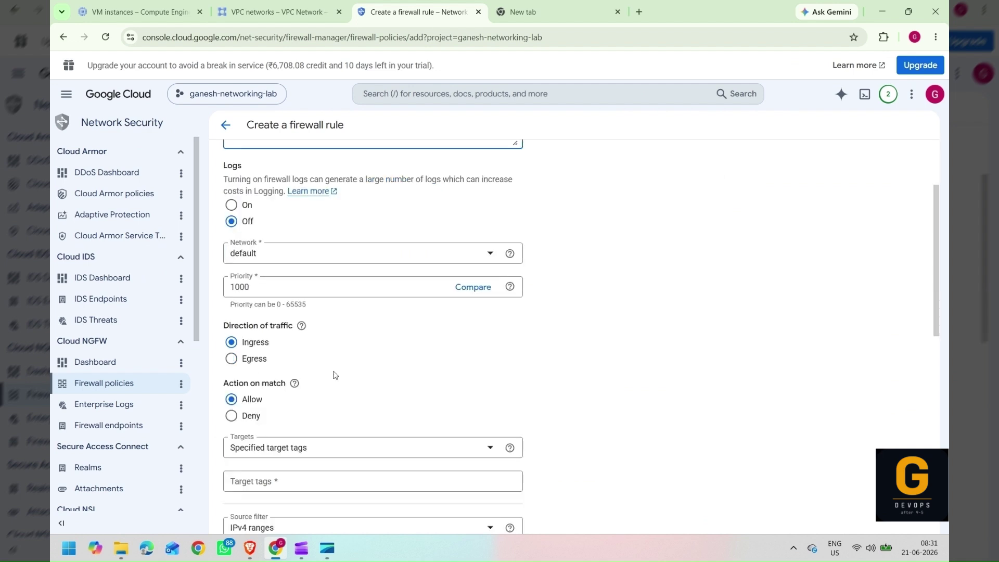
# Assign the firewall rule to the ganesh-vpc network and target all instances in the network
pyautogui.click(301, 258)
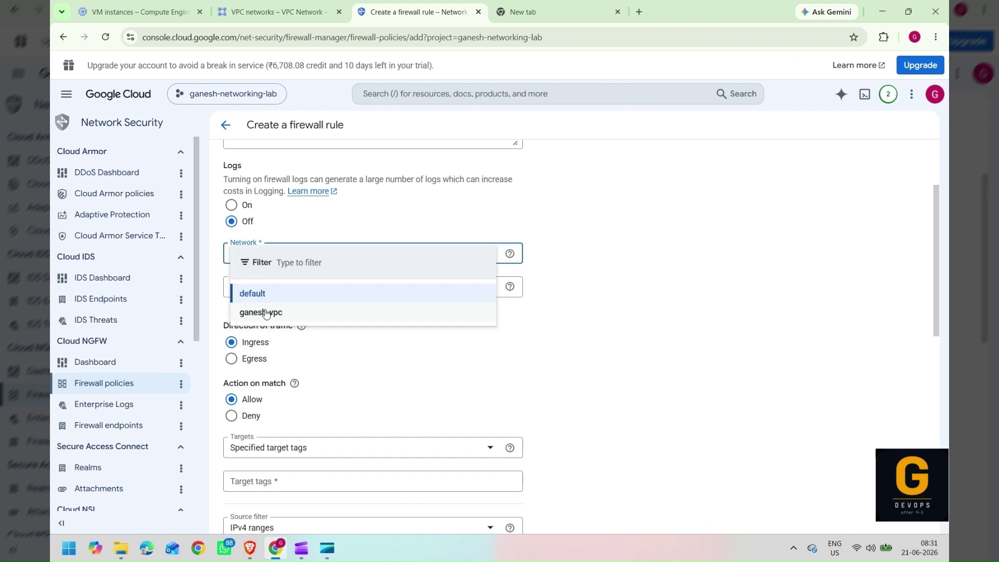
pyautogui.click(266, 312)
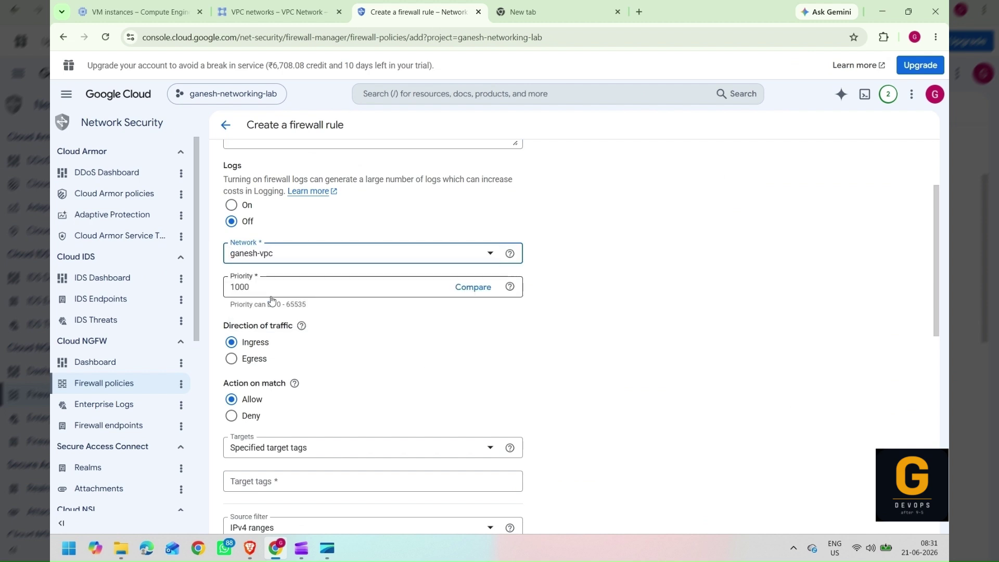
pyautogui.scroll(-1, 286, 375)
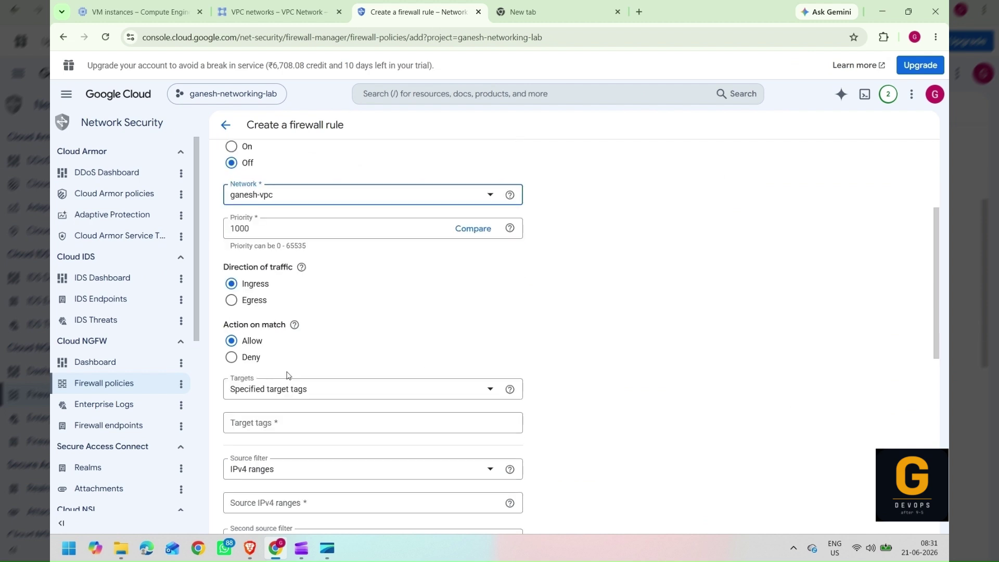
pyautogui.click(288, 390)
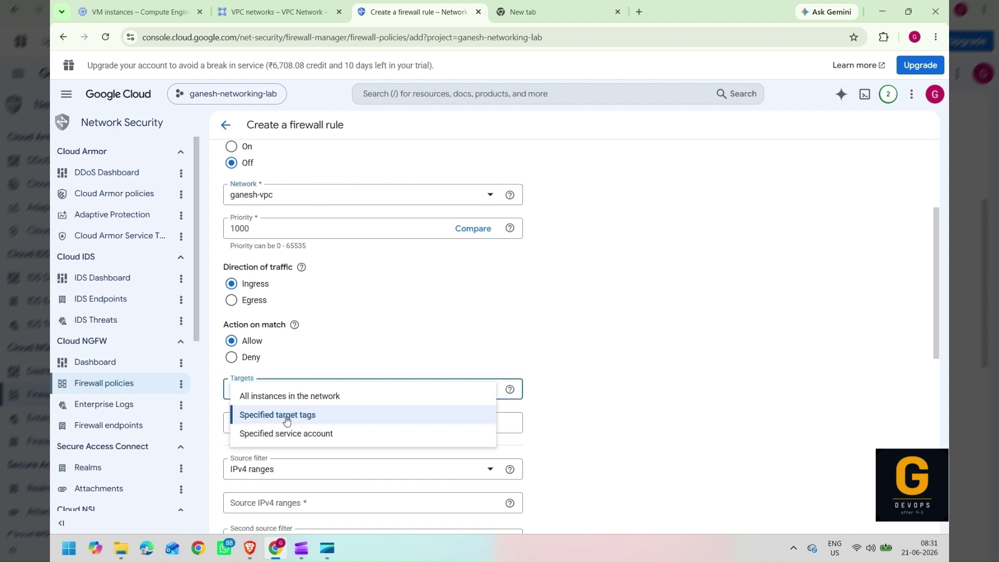
pyautogui.click(290, 396)
# Filter the rule's sources by IPv4 ranges and set the source range to 0.0.0.0/0
pyautogui.scroll(-4, 331, 378)
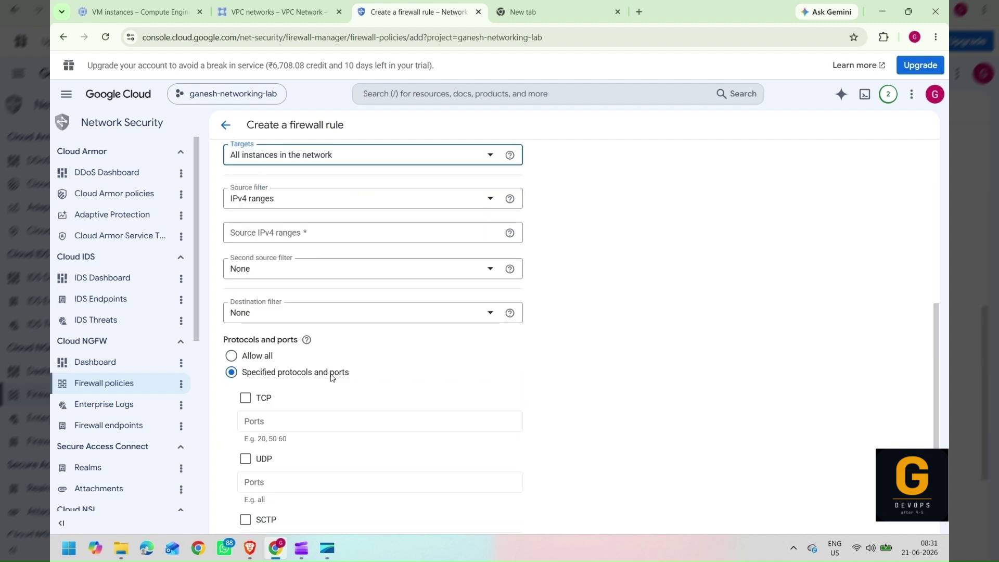
pyautogui.click(298, 202)
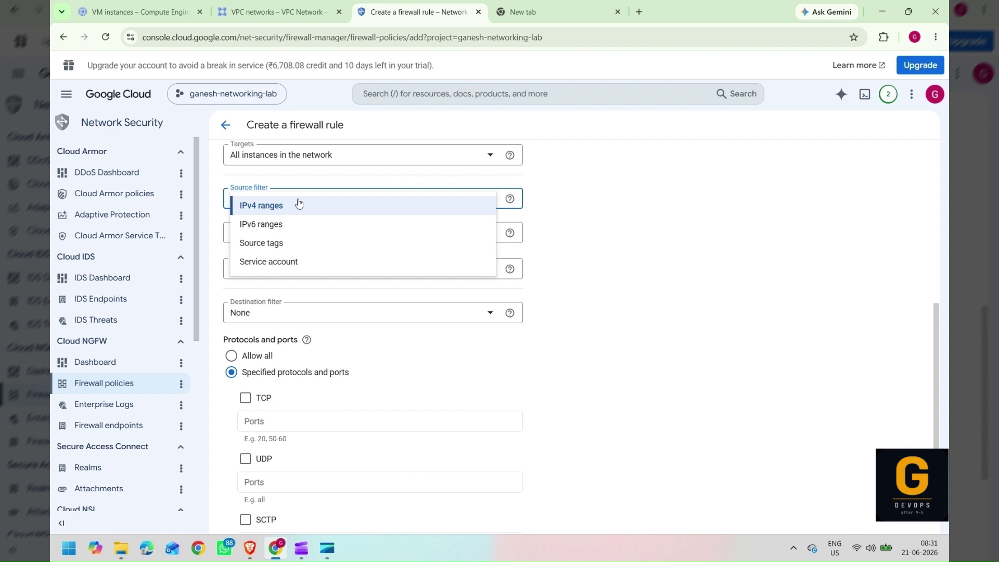
pyautogui.click(298, 204)
pyautogui.click(292, 234)
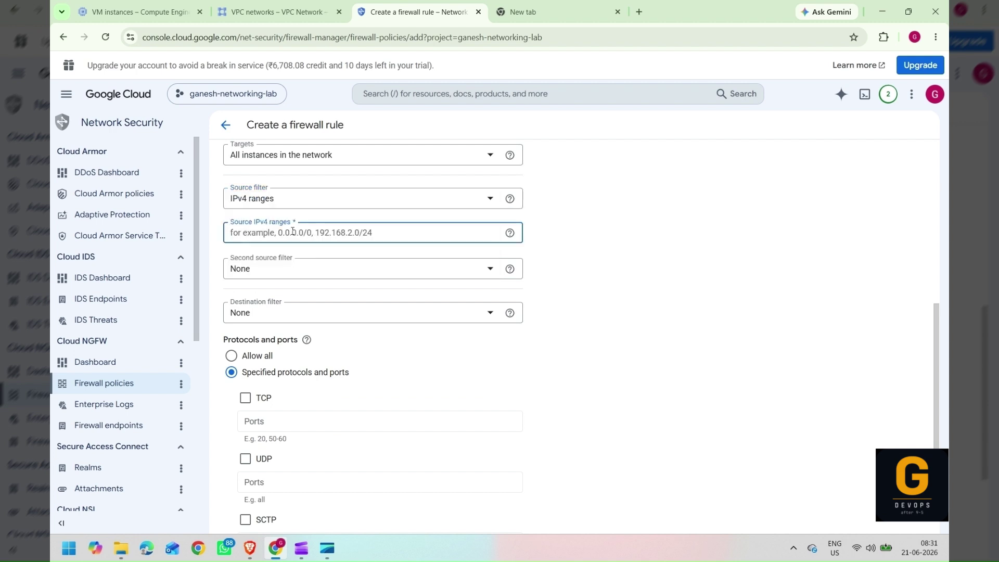
pyautogui.write('0.0.0.0/0')
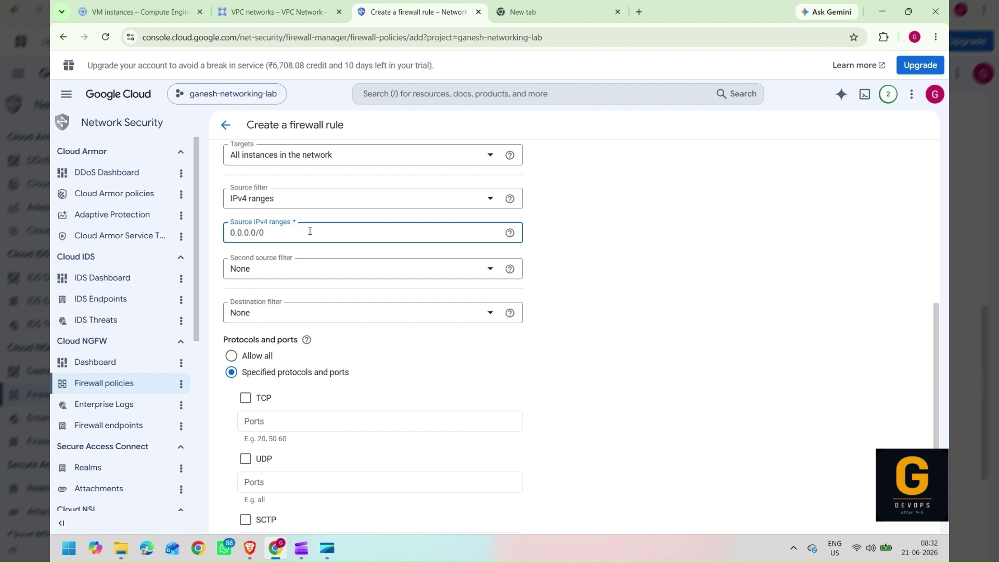
# Allow all protocols and ports for allow-icmp-ganesh and create the rule
pyautogui.scroll(-2, 310, 248)
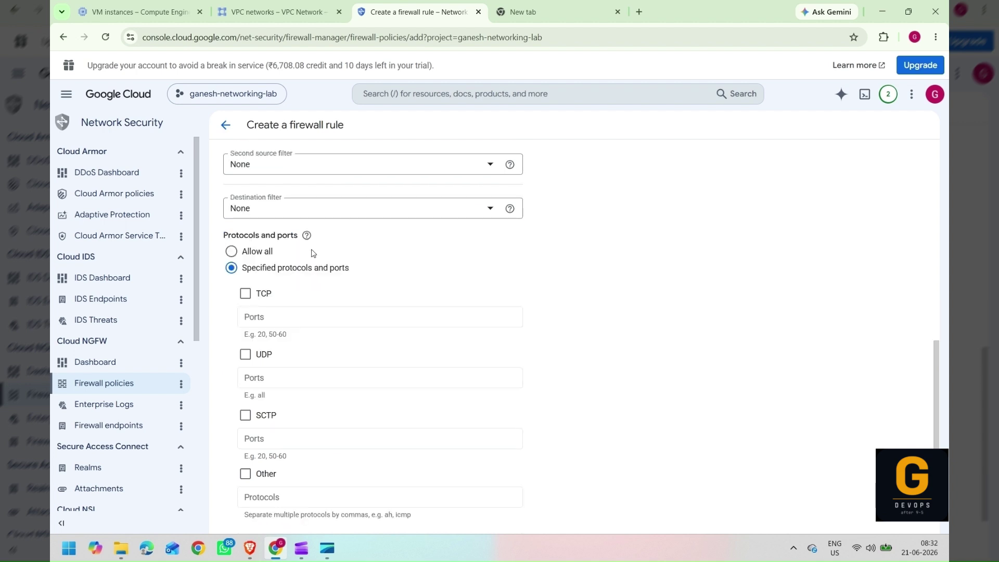
pyautogui.scroll(1, 312, 254)
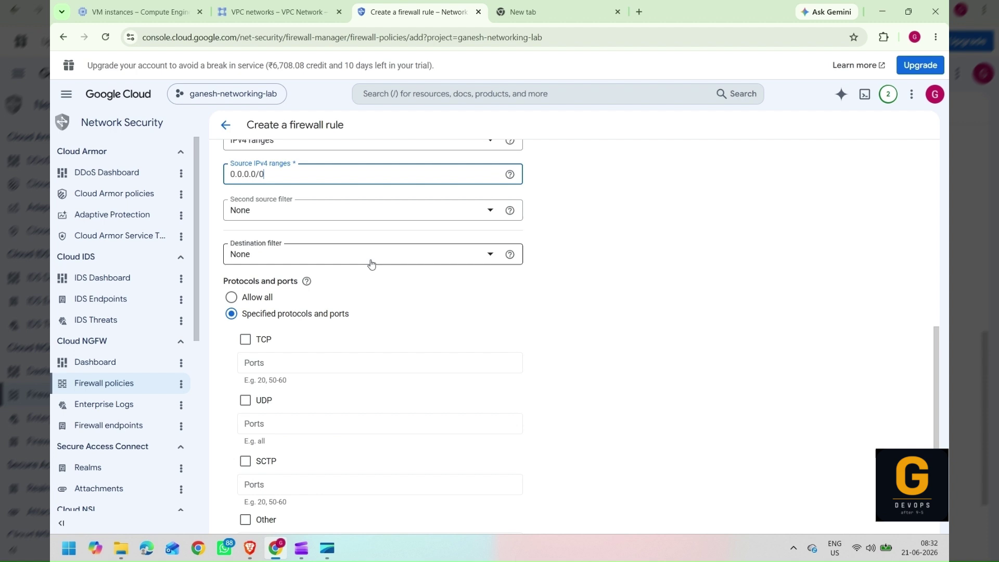
pyautogui.scroll(-1, 371, 263)
pyautogui.scroll(-1, 371, 264)
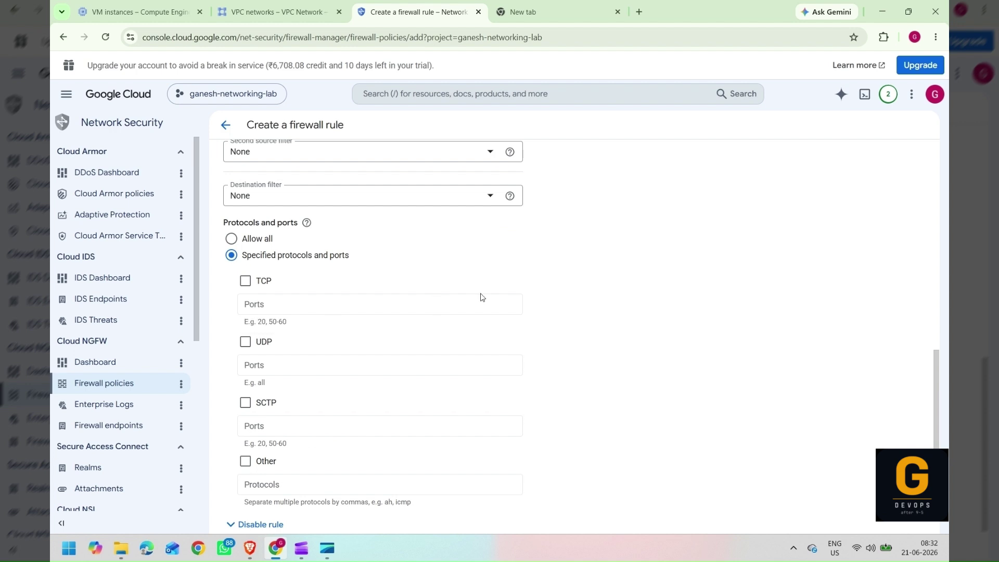
pyautogui.scroll(-2, 481, 297)
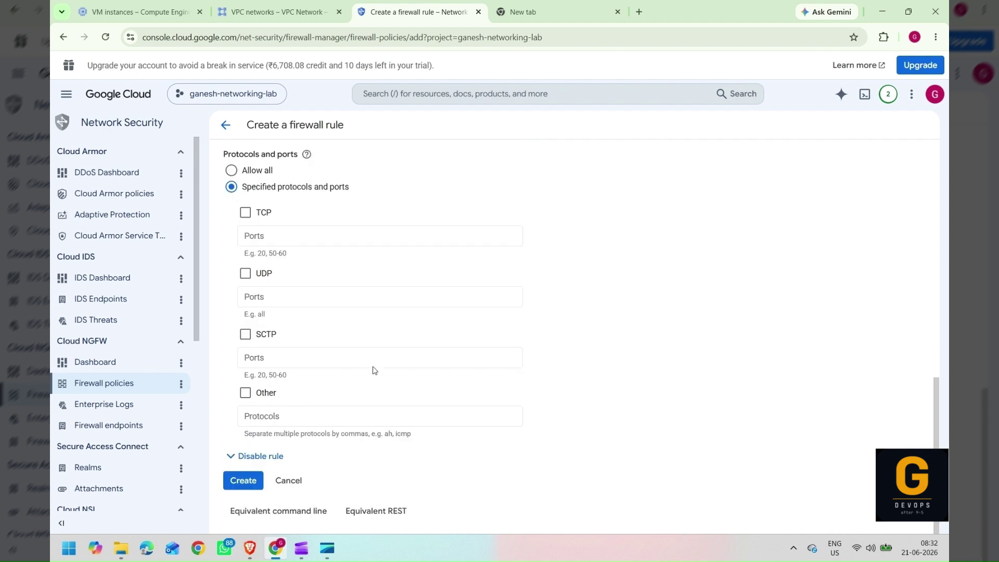
pyautogui.click(232, 171)
pyautogui.scroll(1, 464, 254)
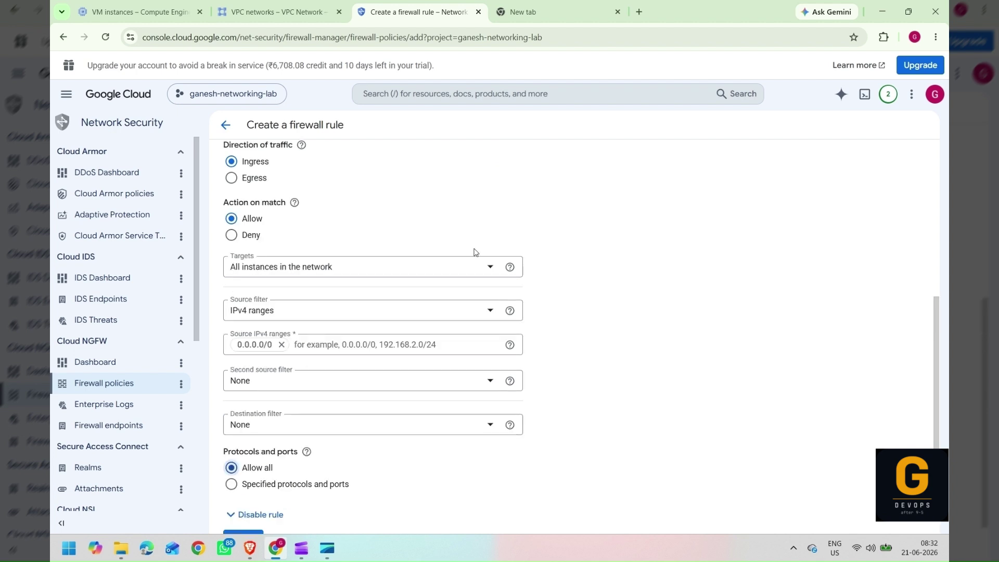
pyautogui.scroll(-1, 474, 252)
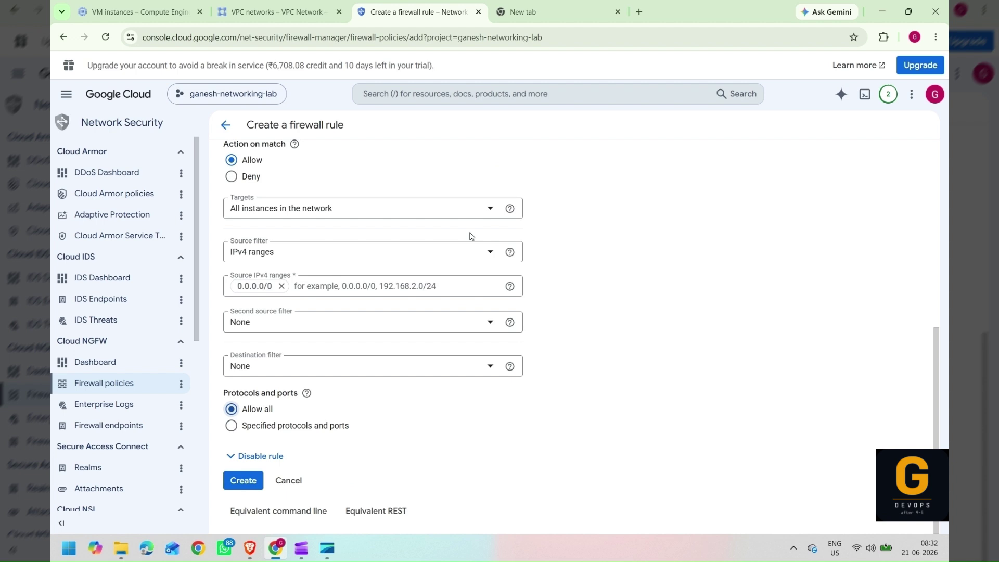
pyautogui.click(253, 486)
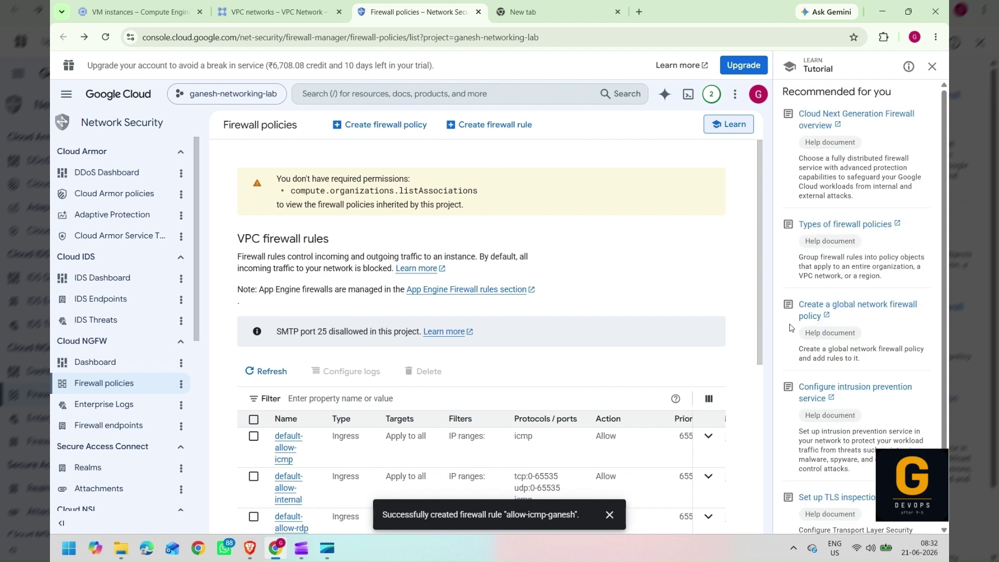
# Start another VPC firewall rule and name it allow-internal-ssh-ganesh
pyautogui.click(496, 130)
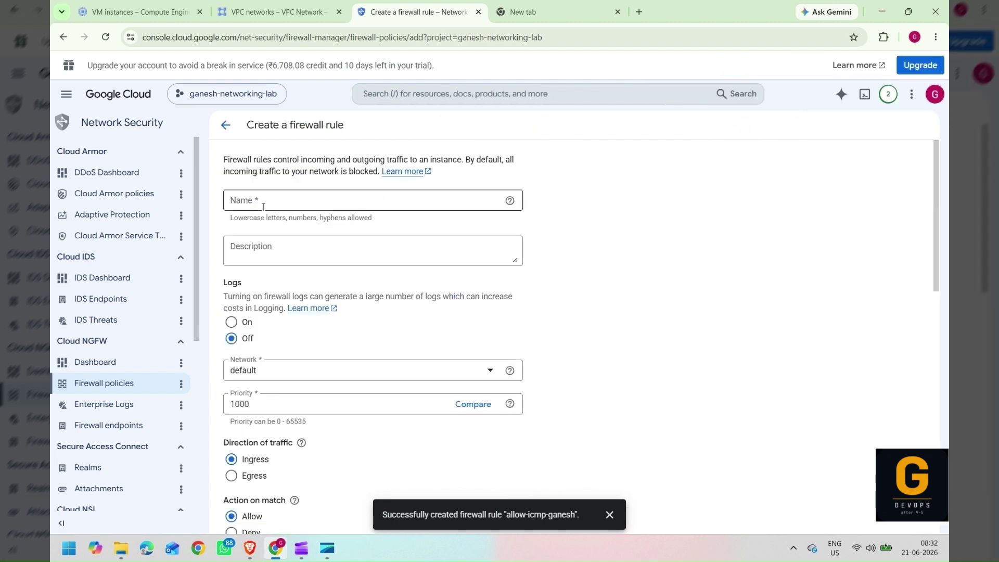
pyautogui.click(264, 205)
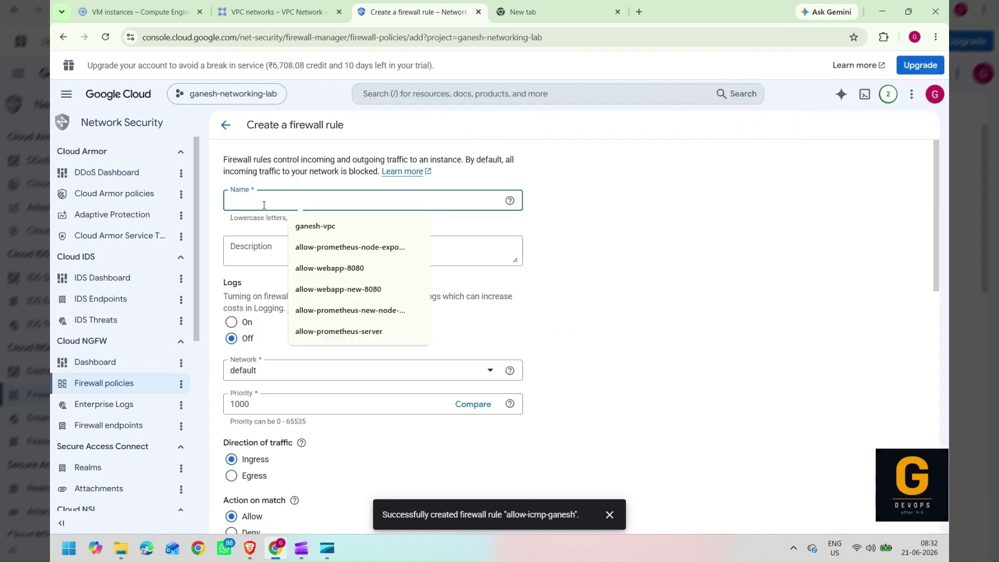
pyautogui.write('al')
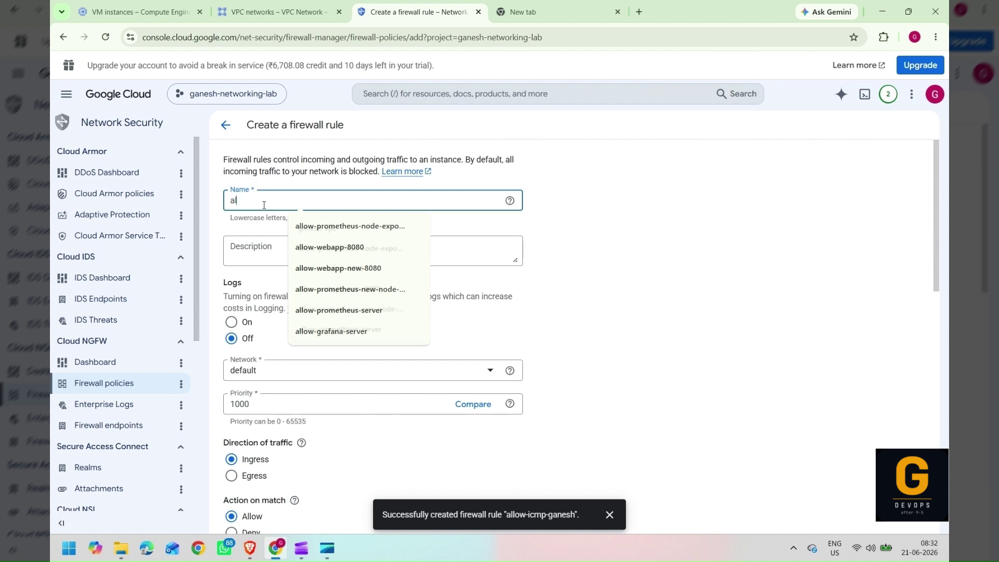
pyautogui.write('lo-')
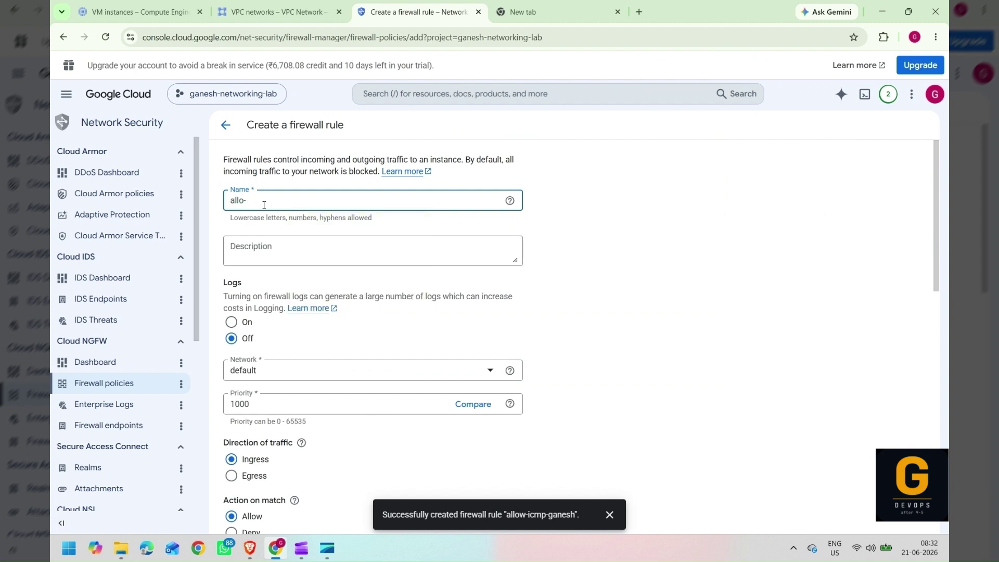
pyautogui.press('BackSpace')
pyautogui.write('w-')
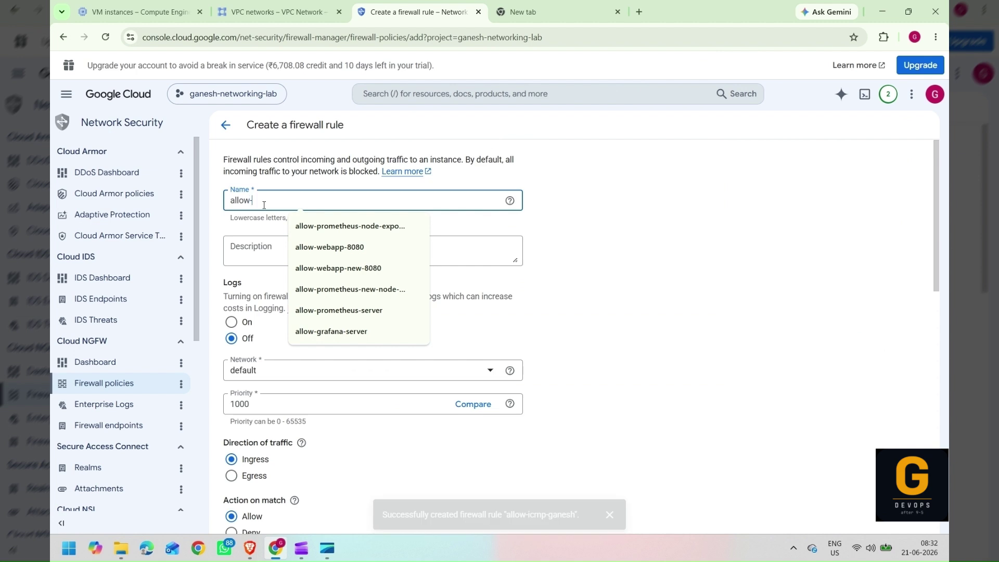
pyautogui.write('internal')
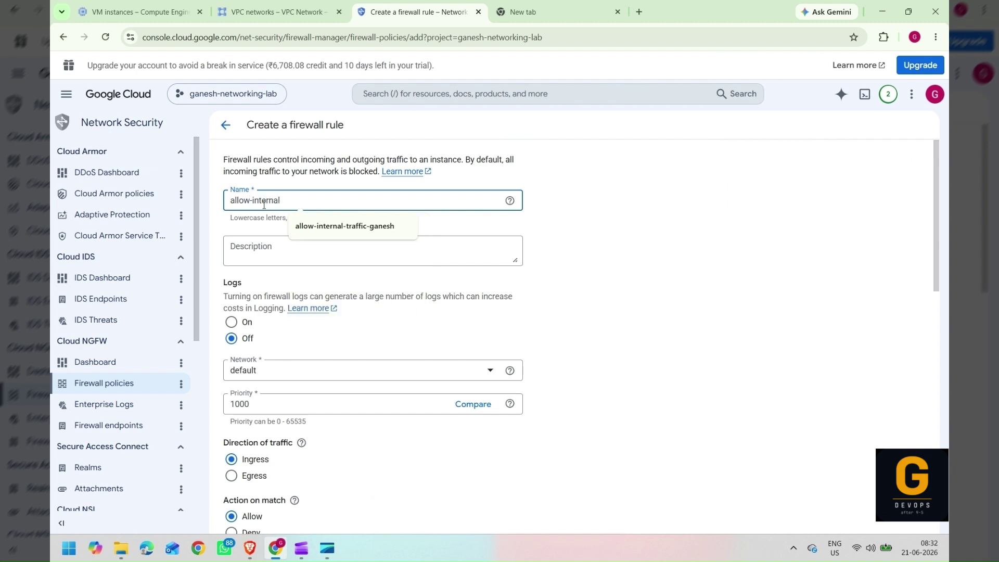
pyautogui.write('-ssh')
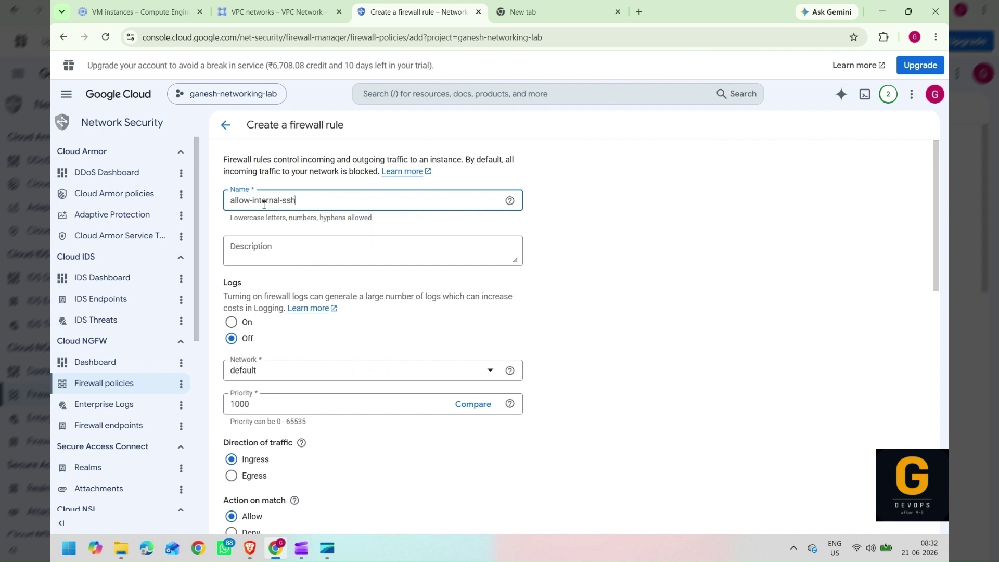
pyautogui.write('-ganesh')
# Apply allow-internal-ssh-ganesh to the ganesh-vpc network with all instances in the network as targets
pyautogui.scroll(-1, 320, 380)
pyautogui.scroll(-2, 319, 380)
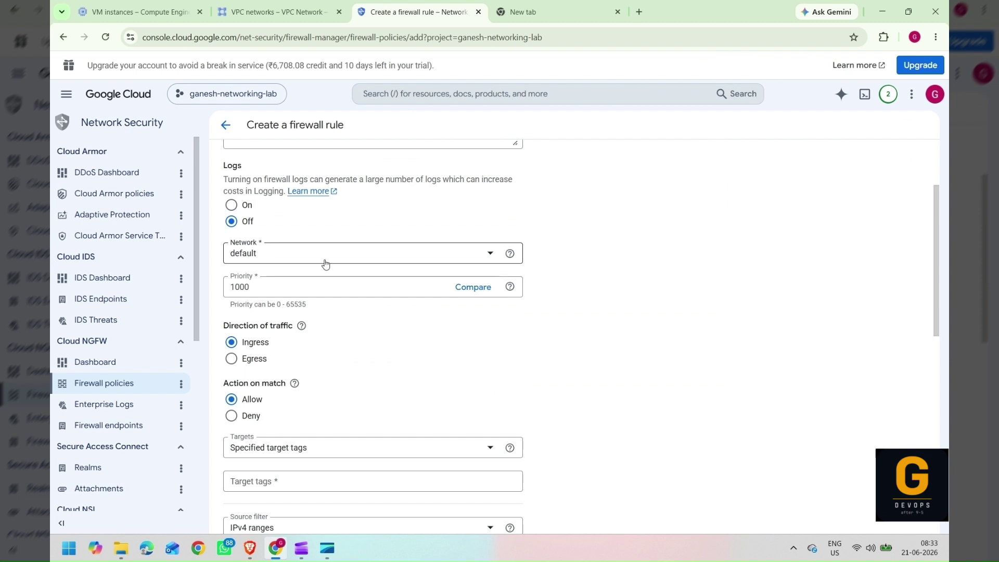
pyautogui.click(325, 264)
pyautogui.click(278, 310)
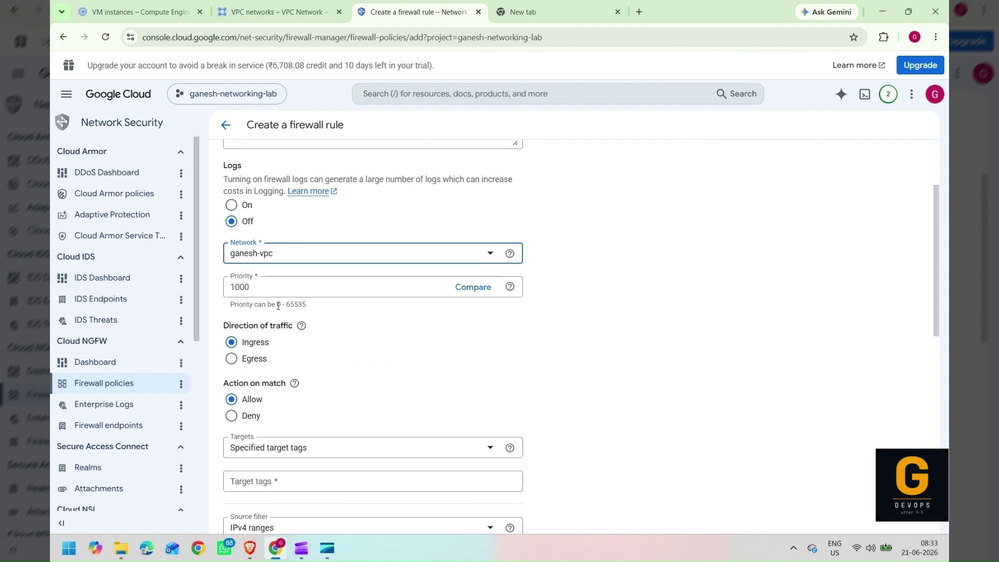
pyautogui.scroll(-2, 278, 307)
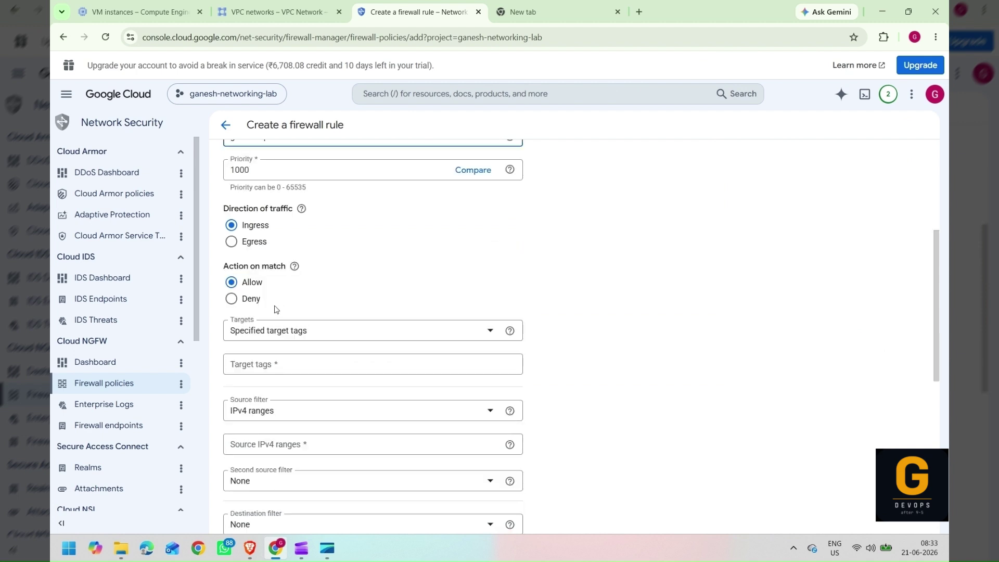
pyautogui.scroll(-2, 276, 309)
pyautogui.click(276, 214)
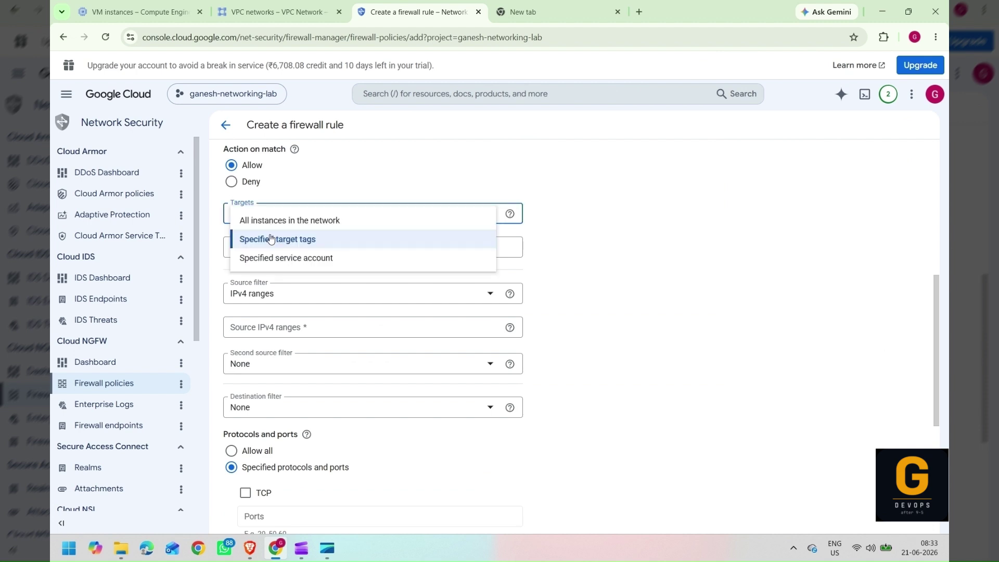
pyautogui.click(270, 238)
# Limit the SSH rule to TCP port 22 and try to create it
pyautogui.scroll(-3, 291, 336)
pyautogui.click(264, 339)
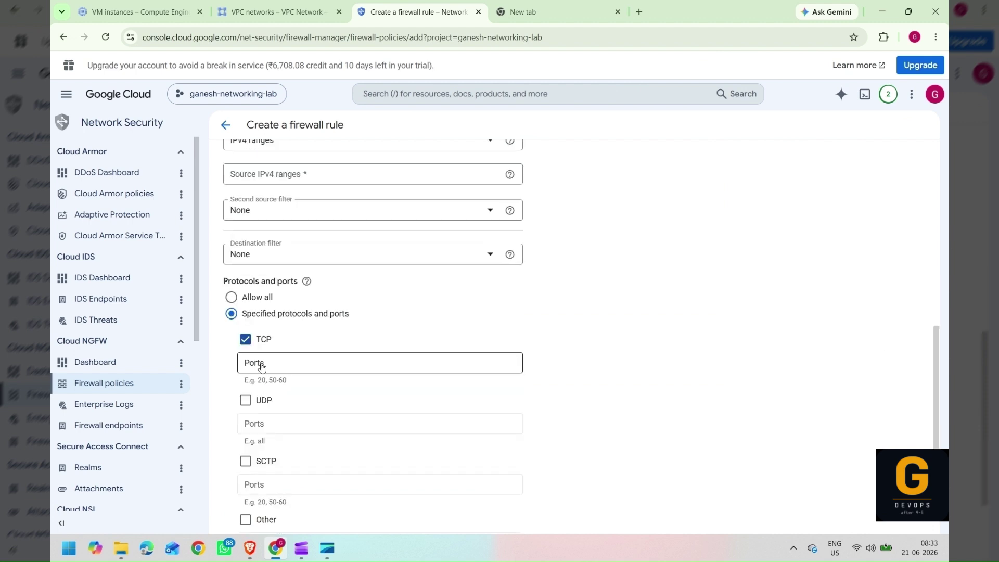
pyautogui.click(262, 364)
pyautogui.write('22')
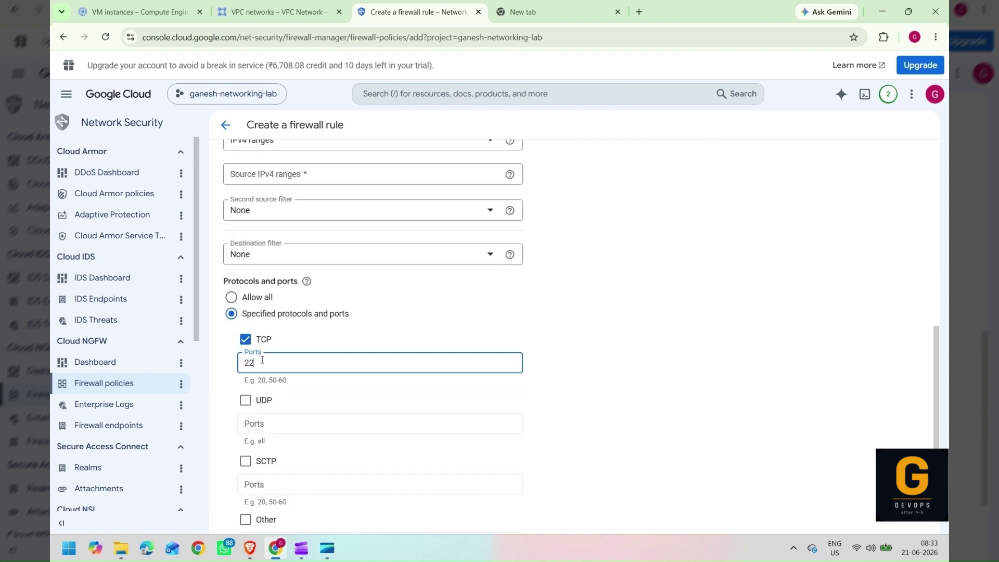
pyautogui.click(619, 354)
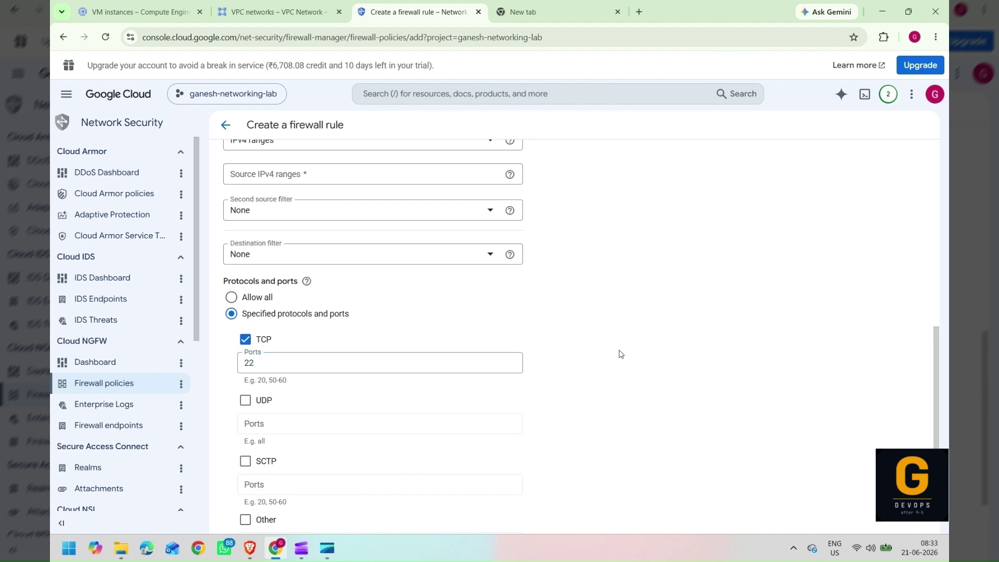
pyautogui.scroll(-2, 619, 354)
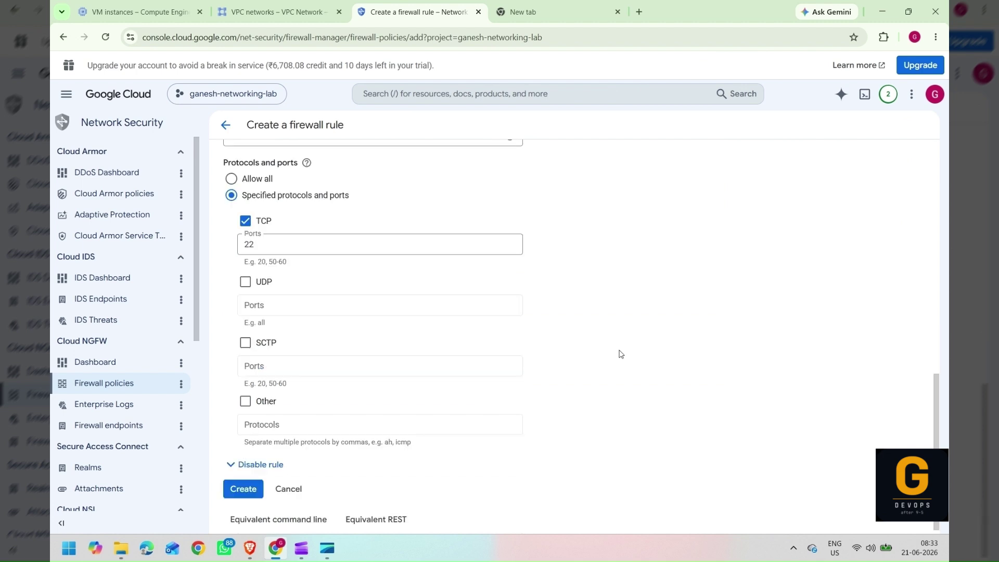
pyautogui.scroll(-1, 250, 488)
pyautogui.click(243, 480)
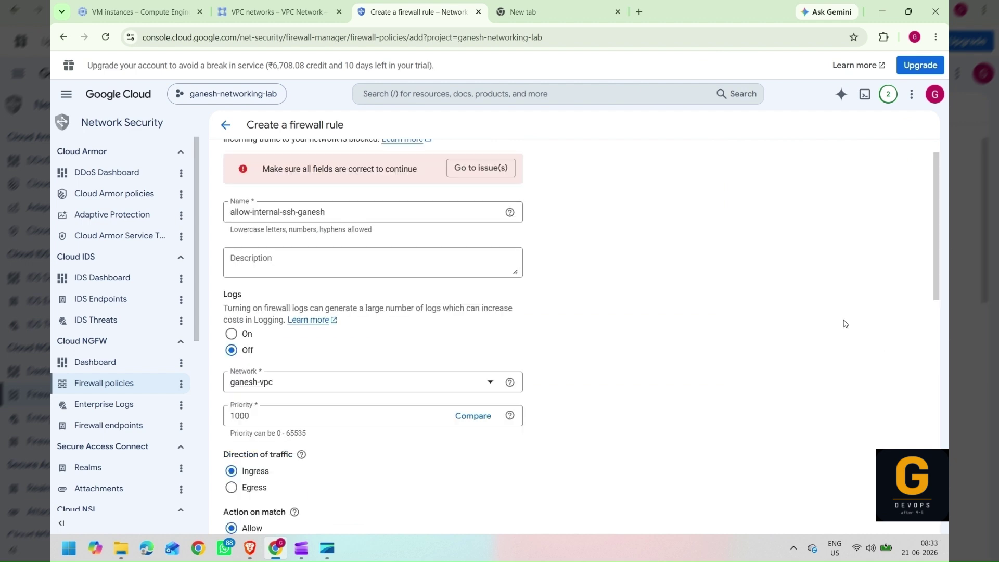
# Go to the flagged issue and set the SSH rule's source IPv4 range to 10.10.1.0/24
pyautogui.scroll(1, 388, 234)
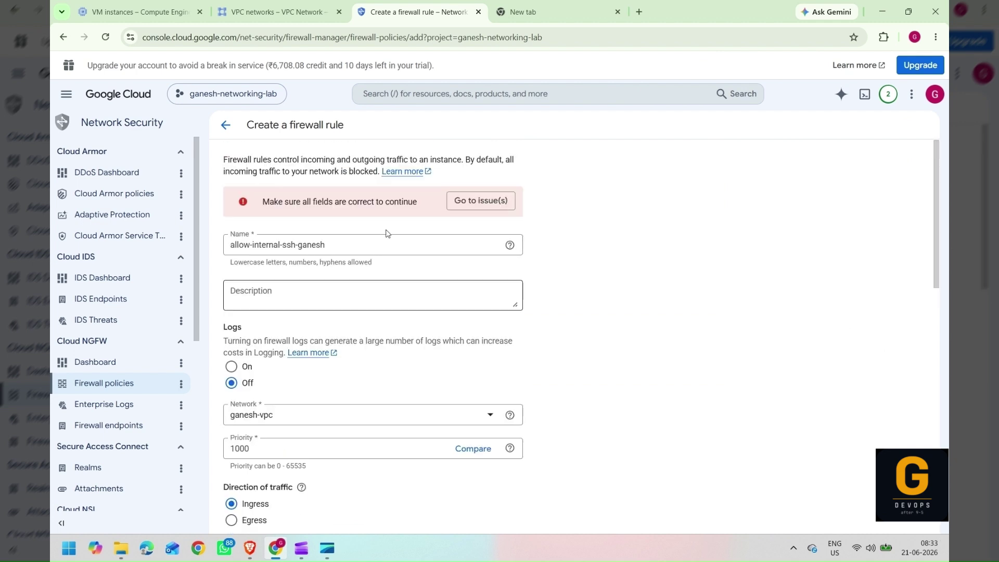
pyautogui.click(478, 204)
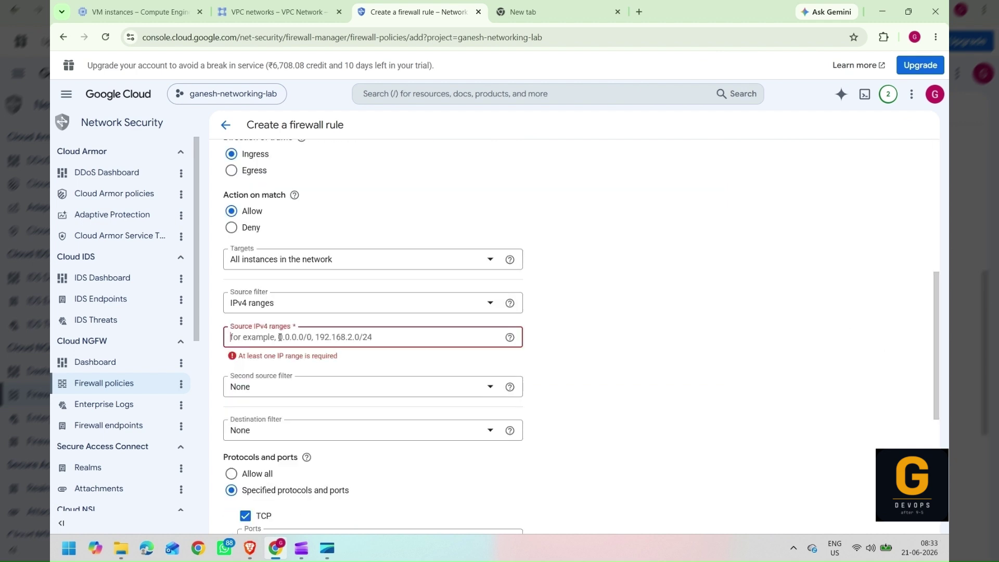
pyautogui.write('10.')
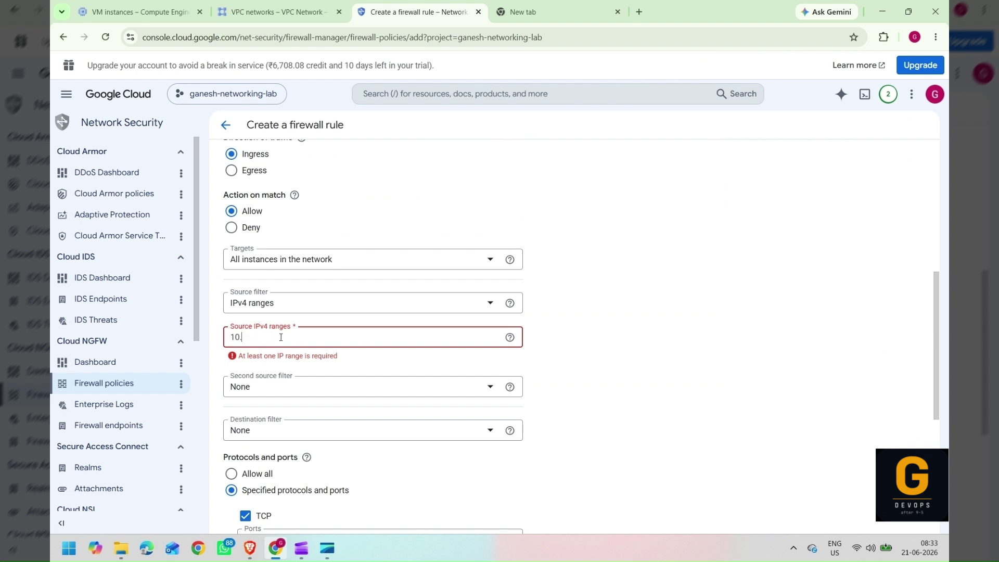
pyautogui.write('10.10')
pyautogui.press('BackSpace')
pyautogui.write('.0/24')
pyautogui.scroll(-3, 349, 354)
pyautogui.scroll(-2, 355, 369)
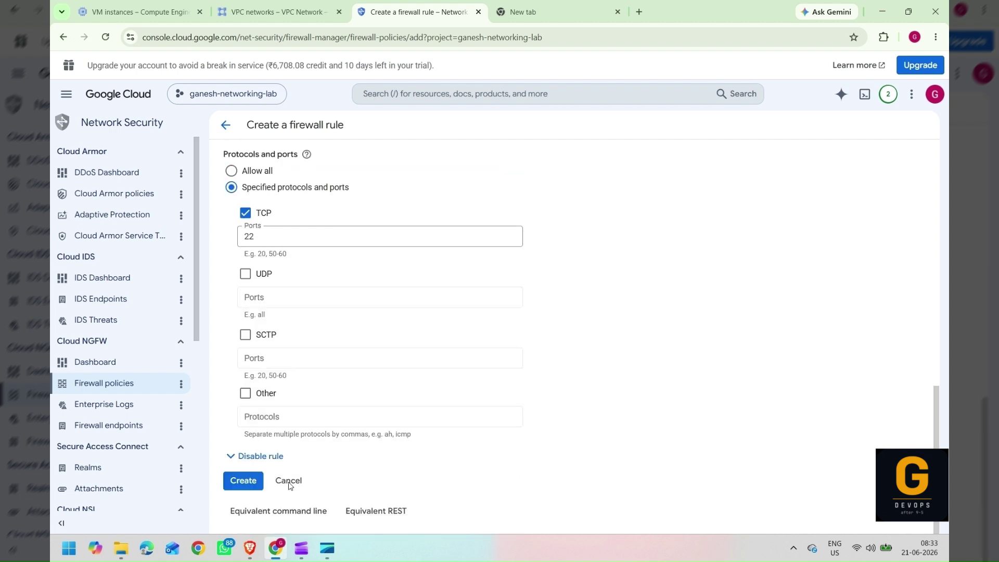
# Create the internal SSH firewall rule and start creating a new Compute Engine VM instance
pyautogui.click(243, 480)
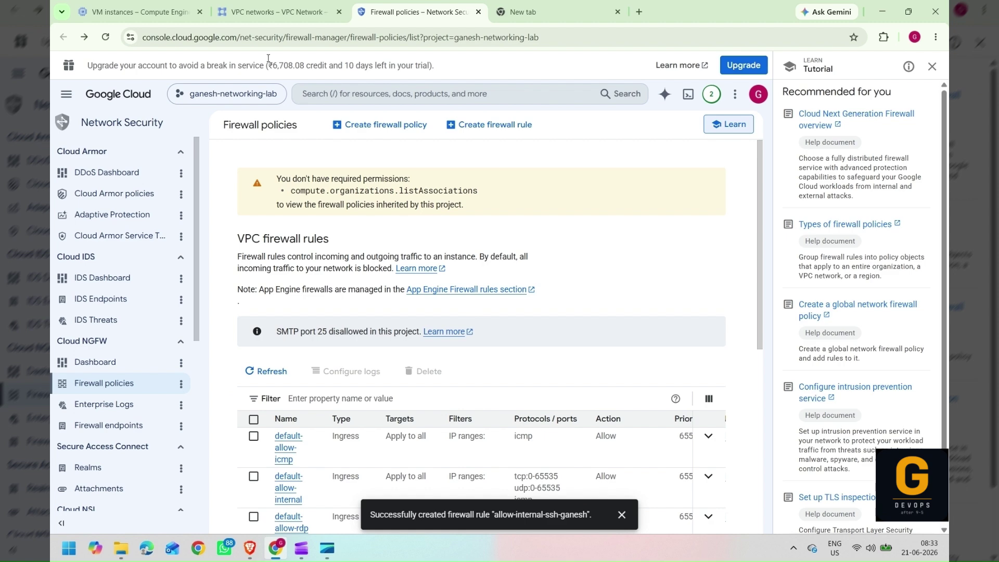
pyautogui.click(155, 12)
pyautogui.click(366, 125)
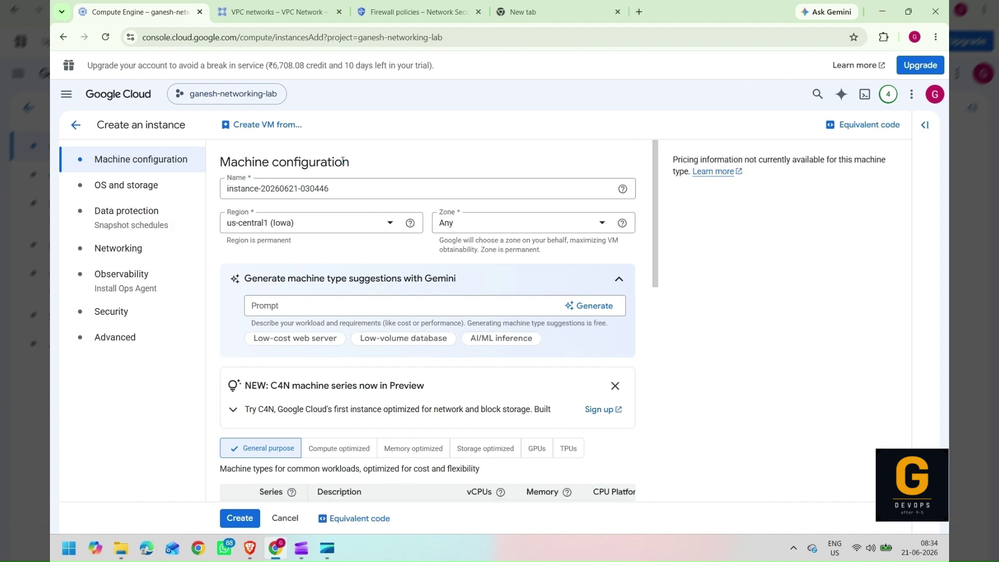
# Name the new instance vm1 and place it in region asia-south1 (Mumbai), zone asia-south1-c
pyautogui.click(343, 192)
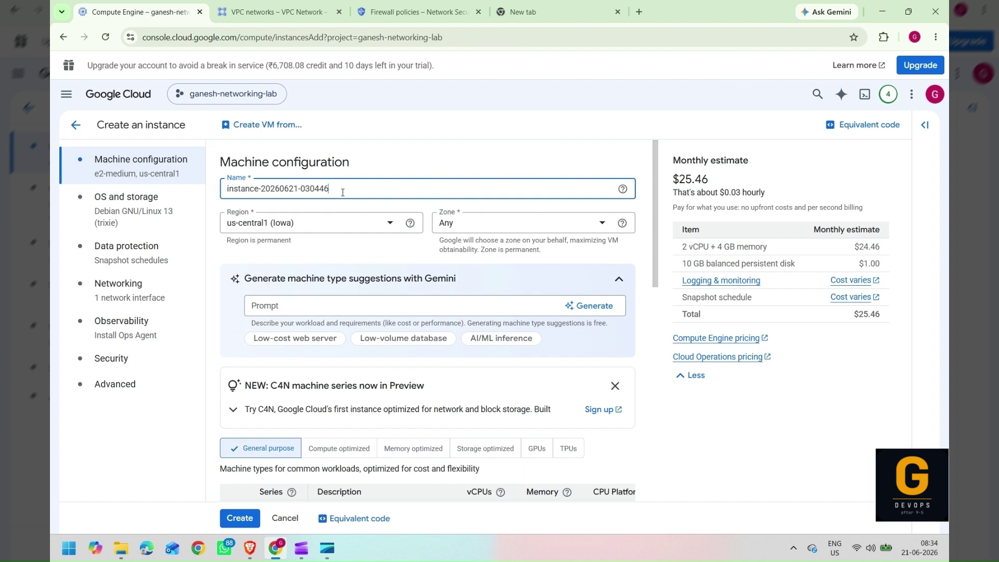
pyautogui.hotkey('ctrl', 'a')
pyautogui.write('vm1')
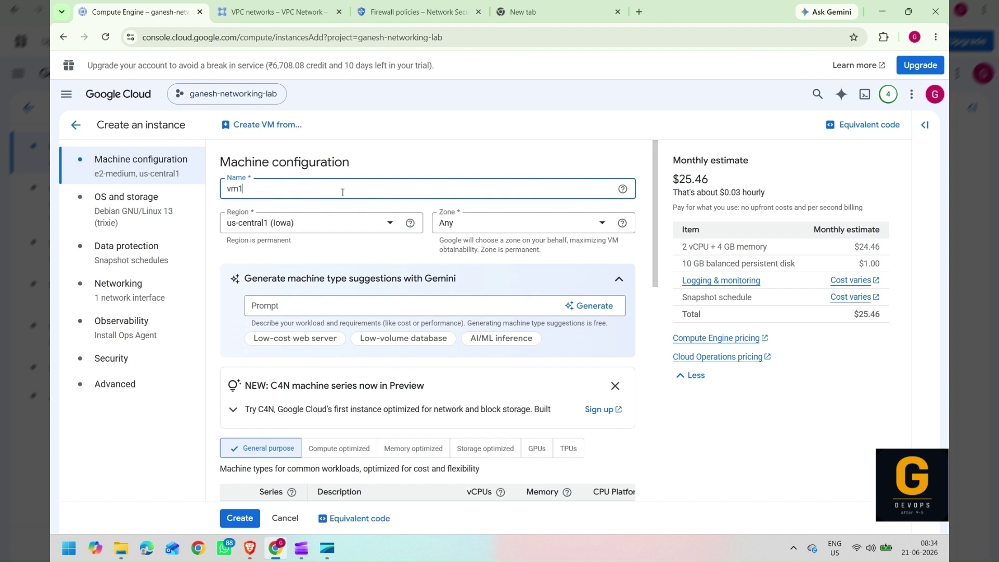
pyautogui.click(360, 221)
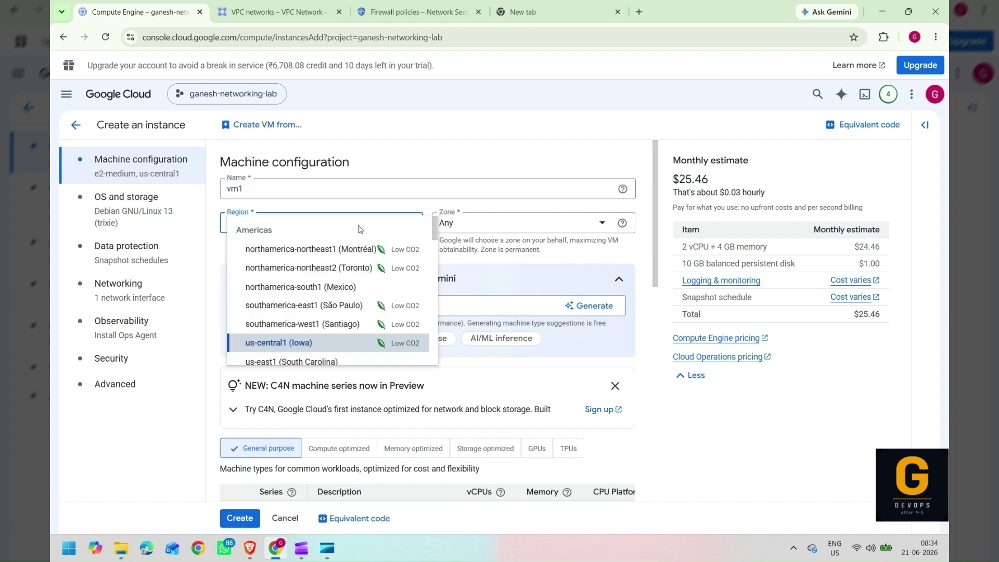
pyautogui.press('a')
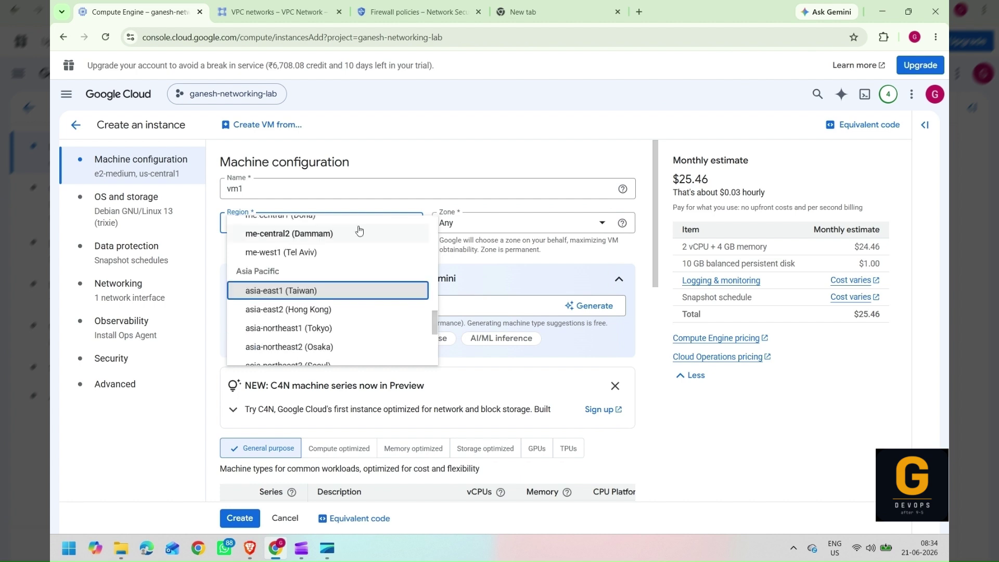
pyautogui.scroll(-2, 347, 292)
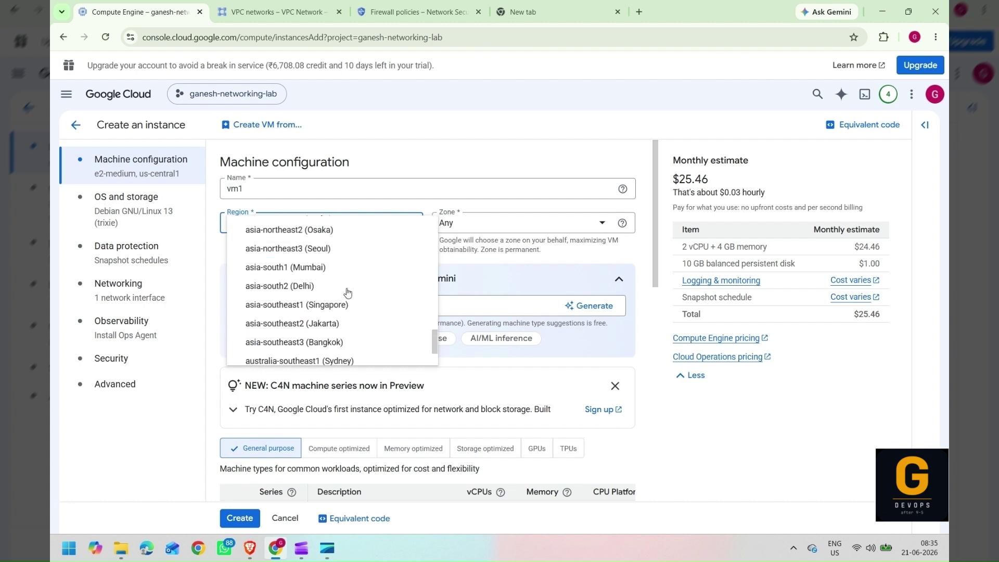
pyautogui.click(325, 268)
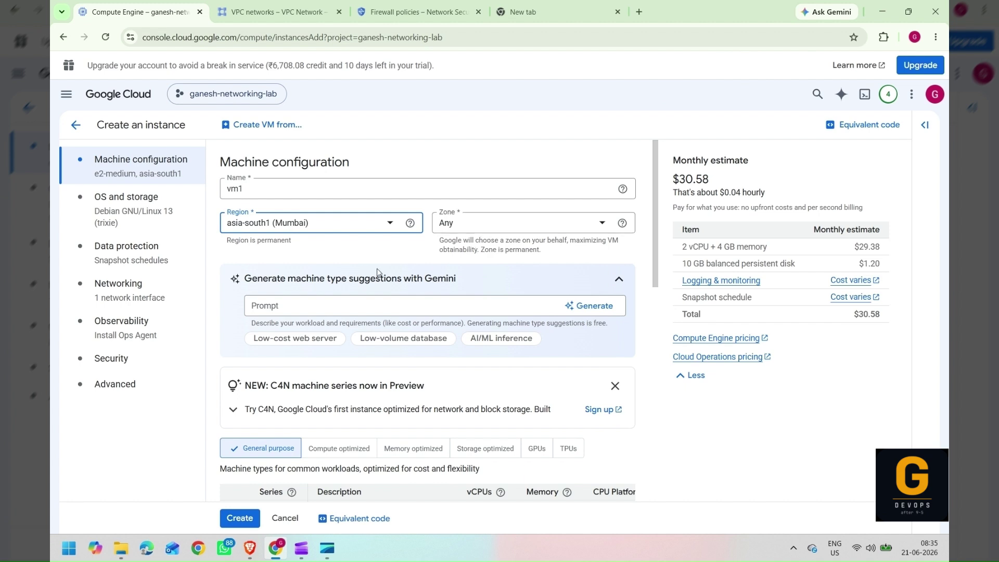
pyautogui.click(541, 224)
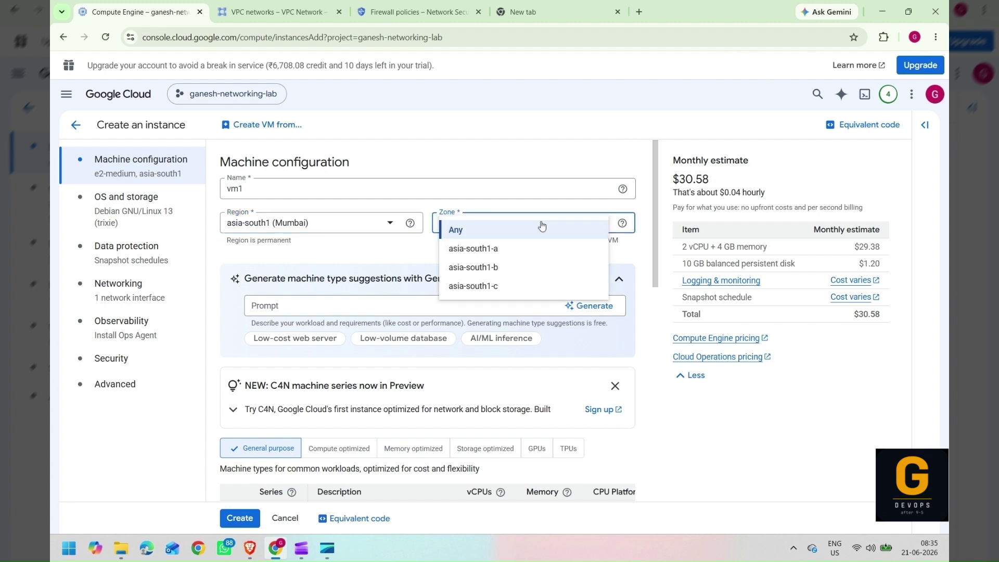
pyautogui.click(506, 286)
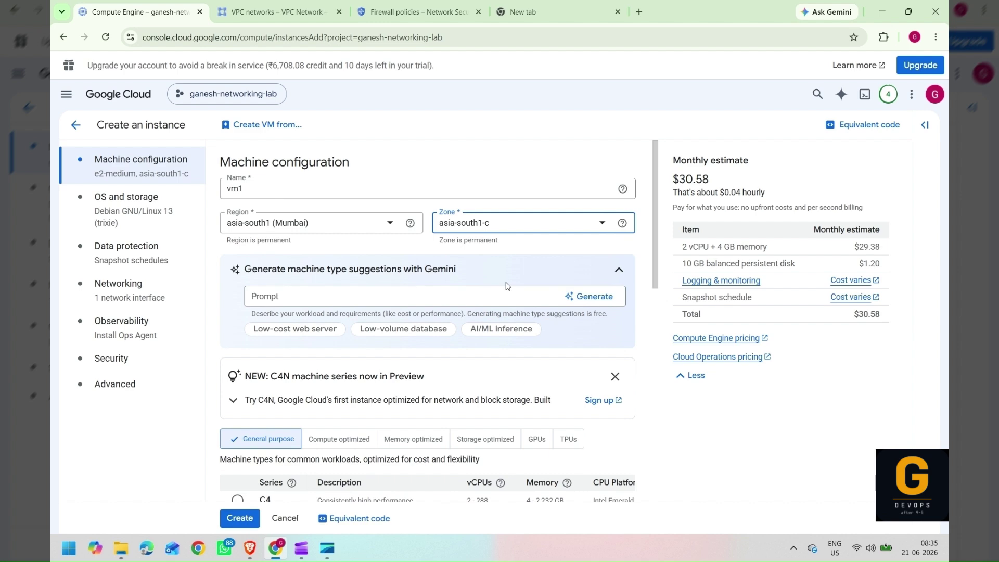
# Keep the e2-medium machine type and change vm1's boot disk image to Ubuntu 24.04 LTS Minimal for x86/64
pyautogui.scroll(-1, 460, 312)
pyautogui.scroll(-4, 461, 312)
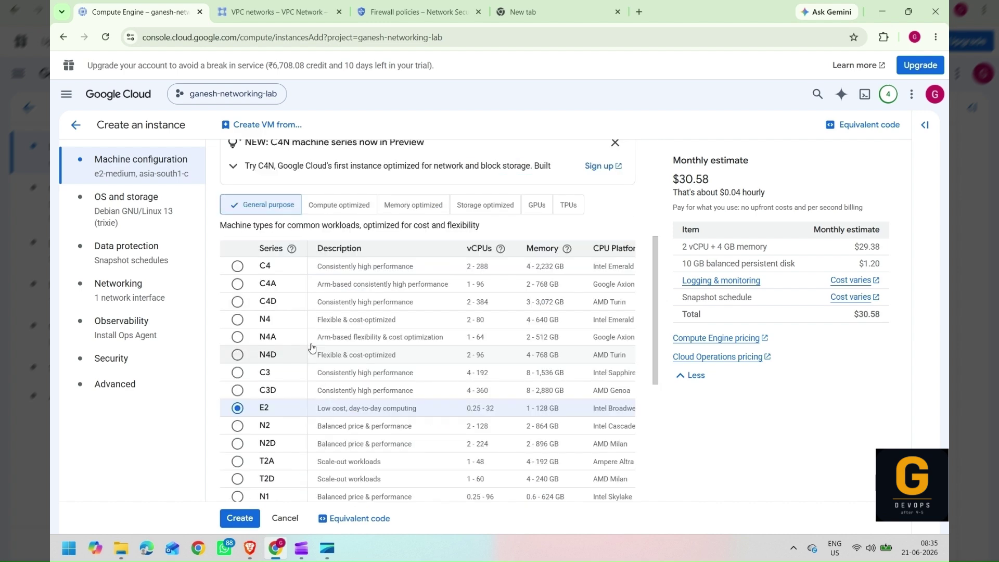
pyautogui.scroll(-4, 314, 435)
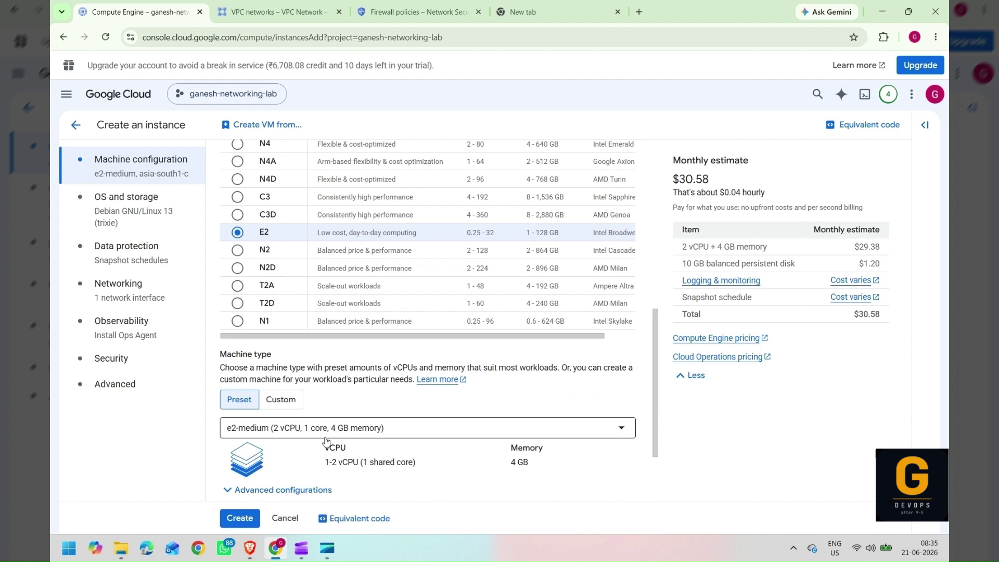
pyautogui.scroll(-2, 338, 447)
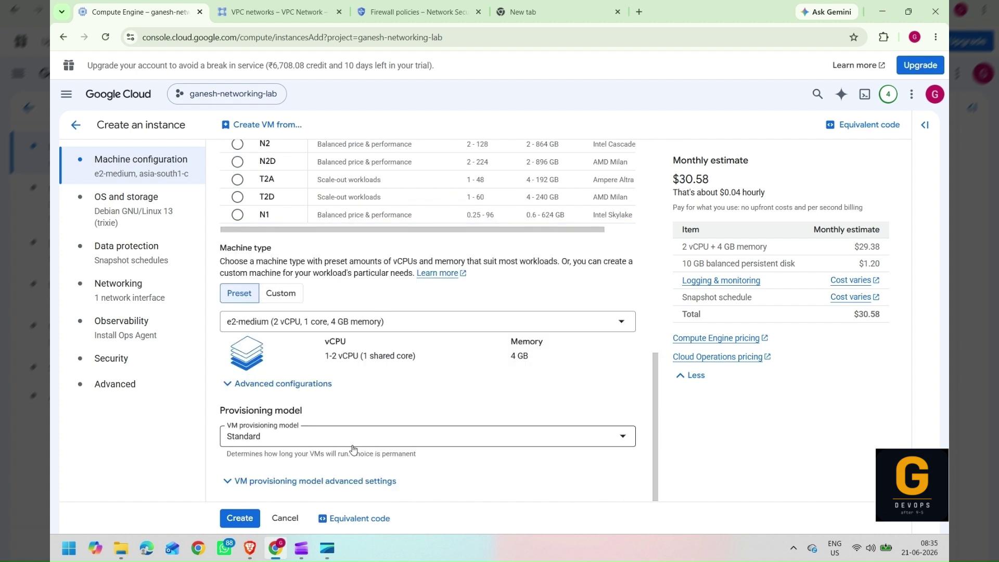
pyautogui.click(131, 210)
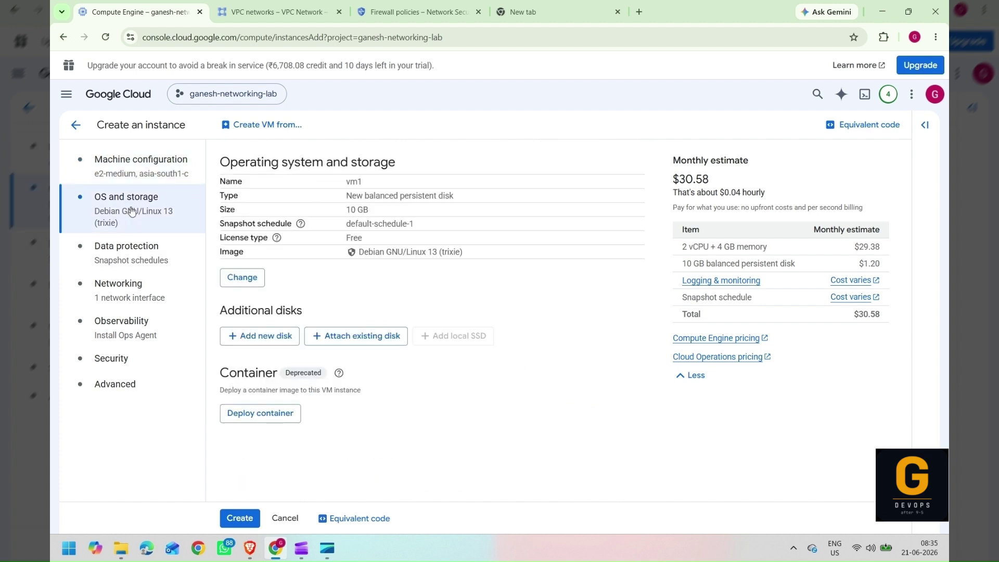
pyautogui.click(263, 284)
pyautogui.click(477, 182)
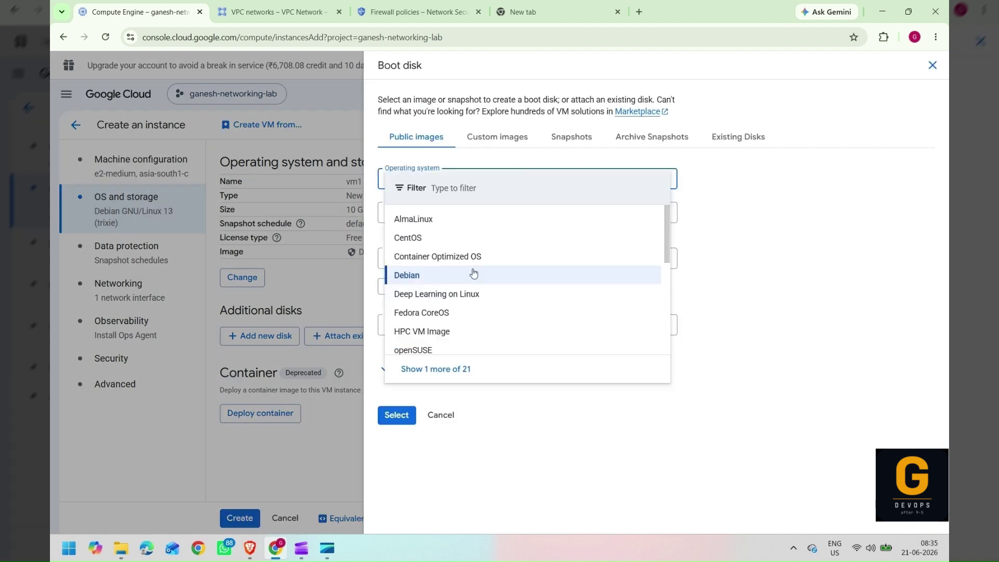
pyautogui.scroll(-3, 458, 268)
pyautogui.scroll(-1, 445, 264)
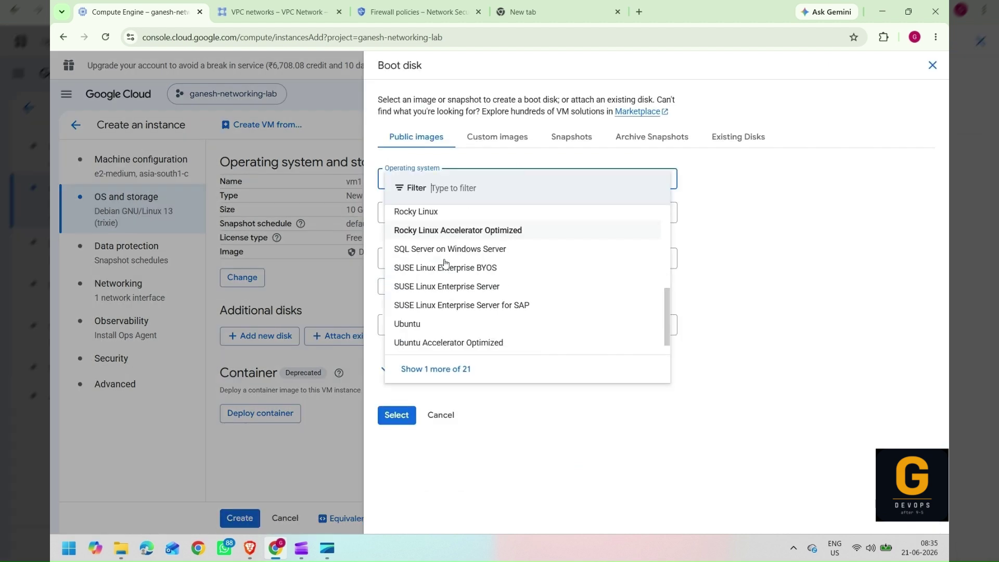
pyautogui.click(411, 324)
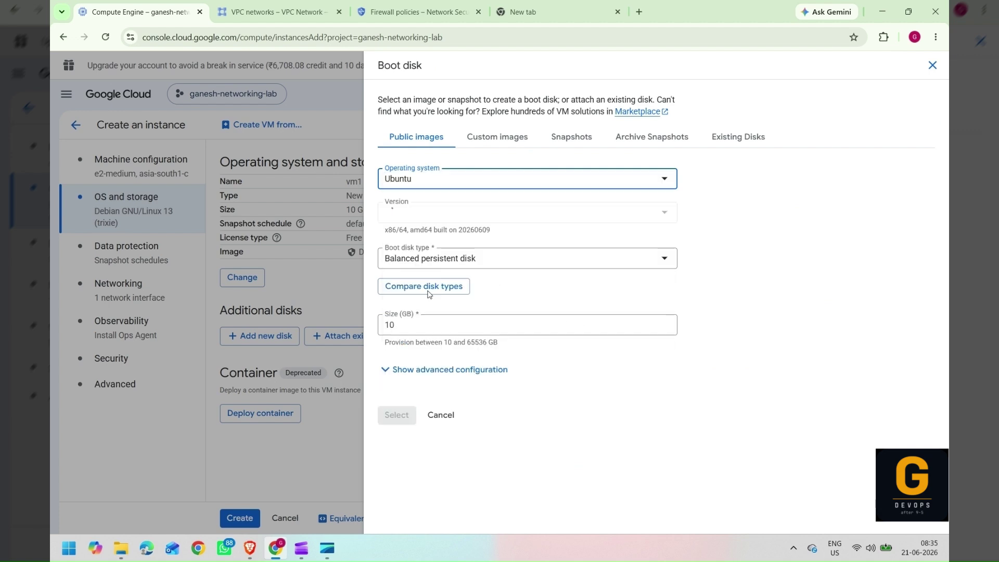
pyautogui.click(501, 222)
pyautogui.scroll(-1, 501, 327)
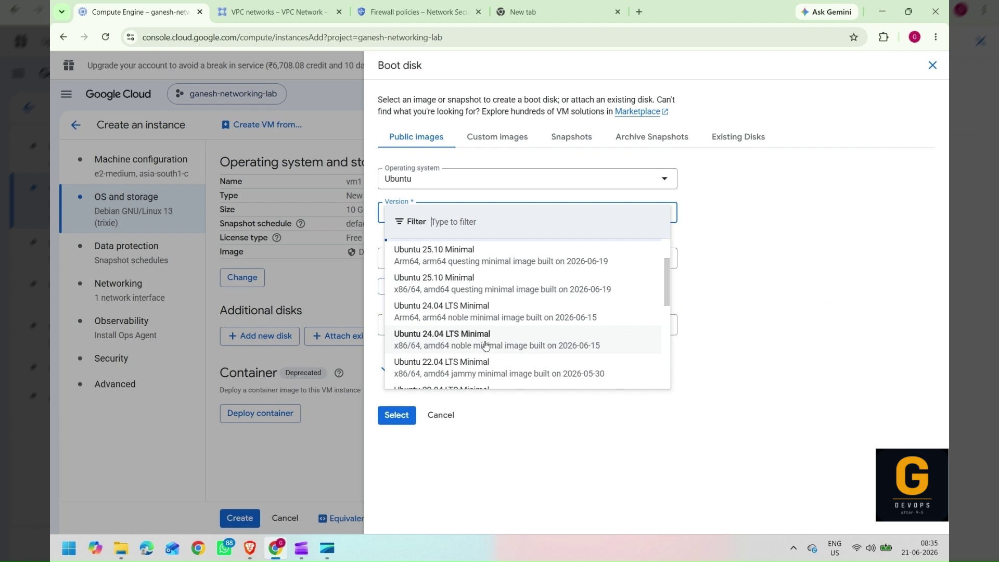
pyautogui.click(484, 345)
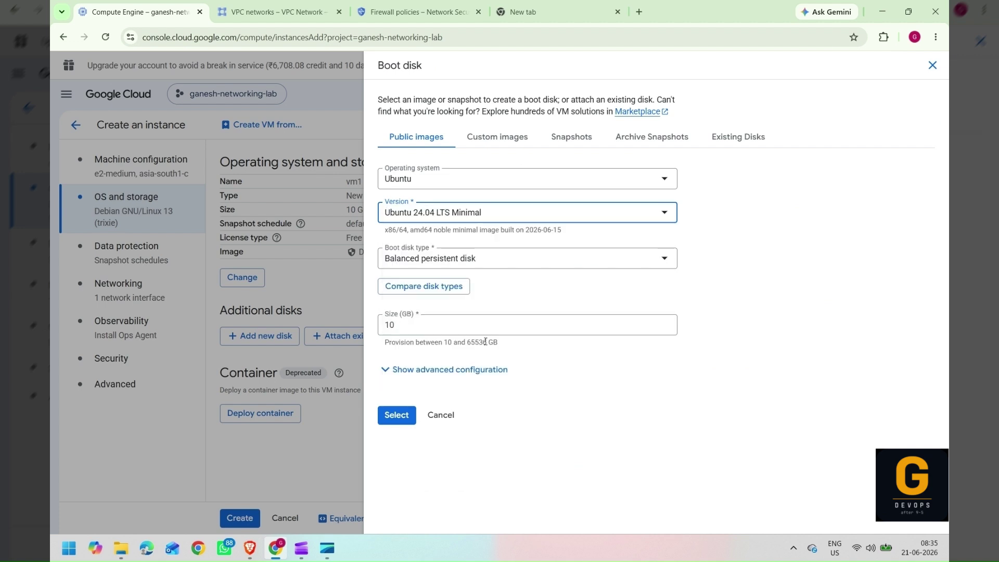
pyautogui.click(401, 421)
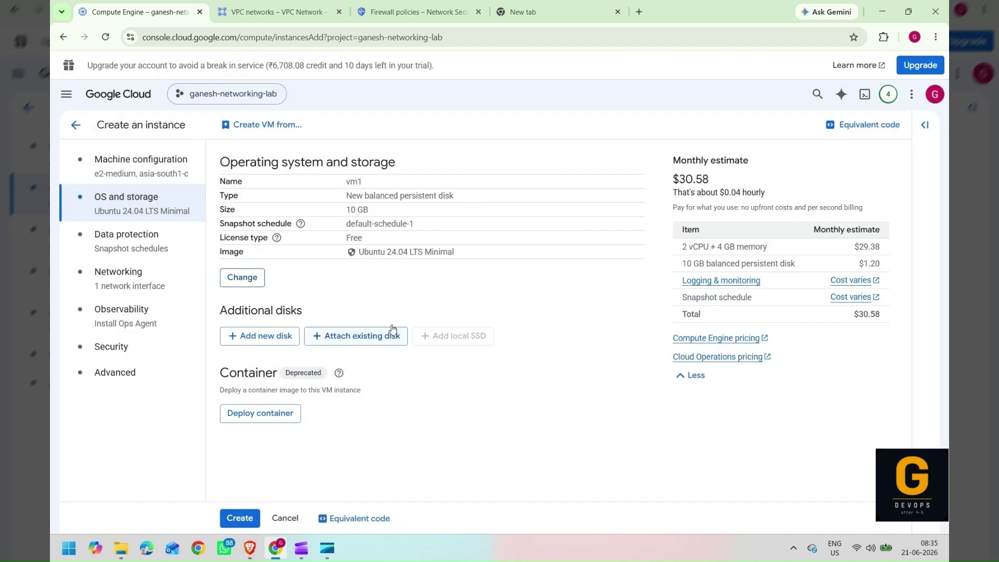
# Attach vm1's network interface to the ganesh-vpc network with subnetwork subnet-a
pyautogui.click(143, 244)
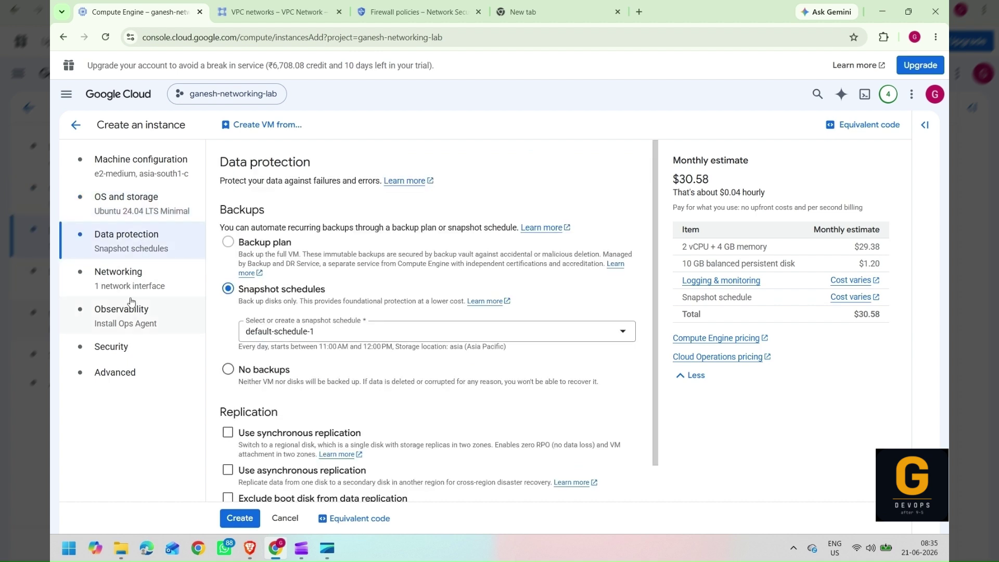
pyautogui.click(141, 286)
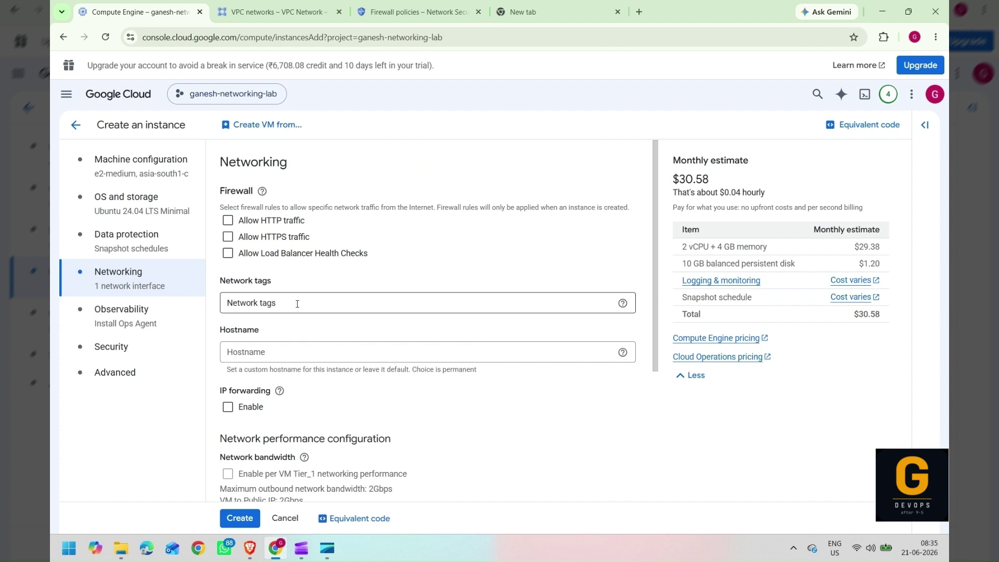
pyautogui.scroll(-2, 297, 304)
pyautogui.scroll(-2, 297, 304)
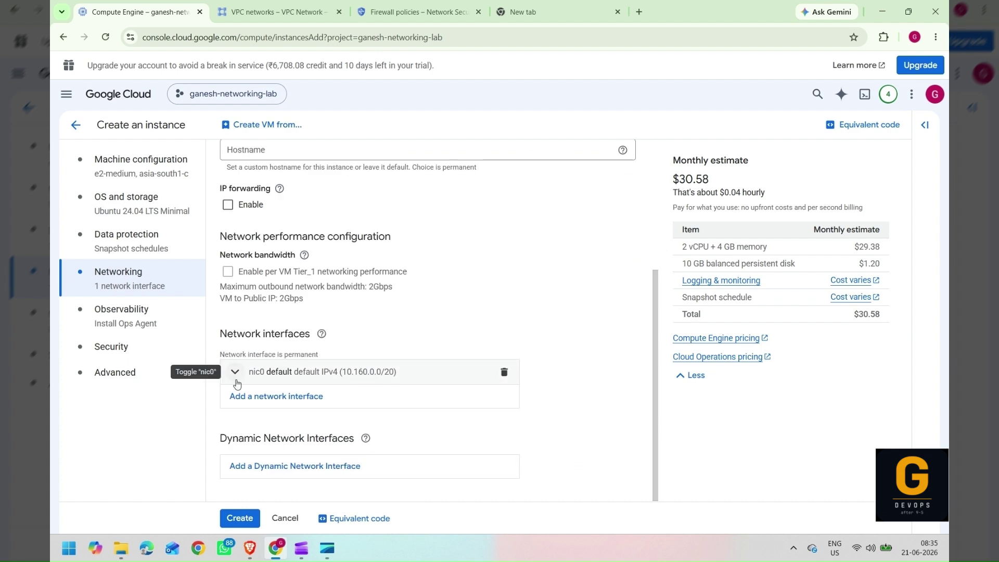
pyautogui.click(235, 372)
pyautogui.click(268, 421)
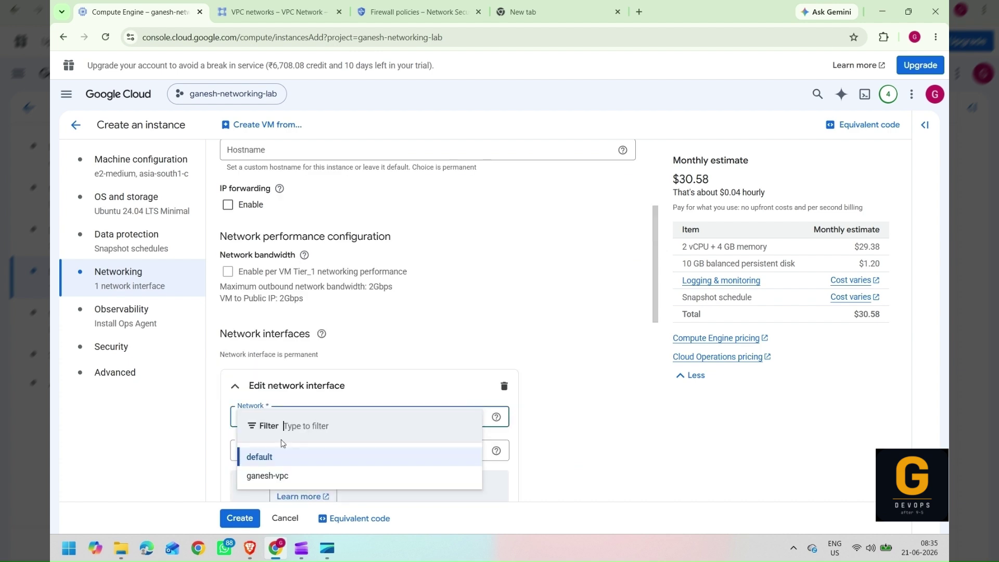
pyautogui.click(281, 476)
pyautogui.scroll(-2, 583, 330)
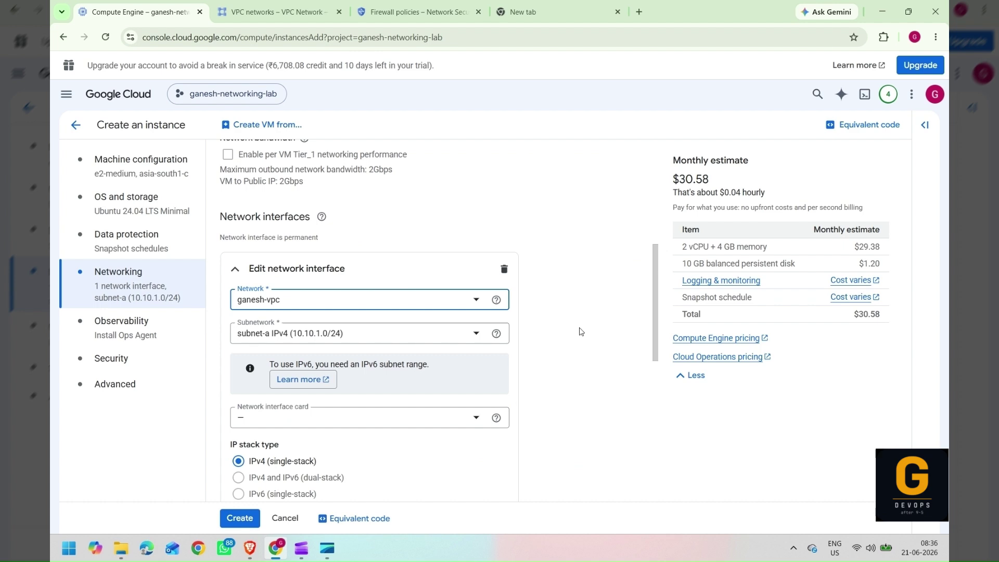
pyautogui.click(496, 332)
# Review vm1's observability and security settings, keep the defaults and create the instance
pyautogui.click(144, 333)
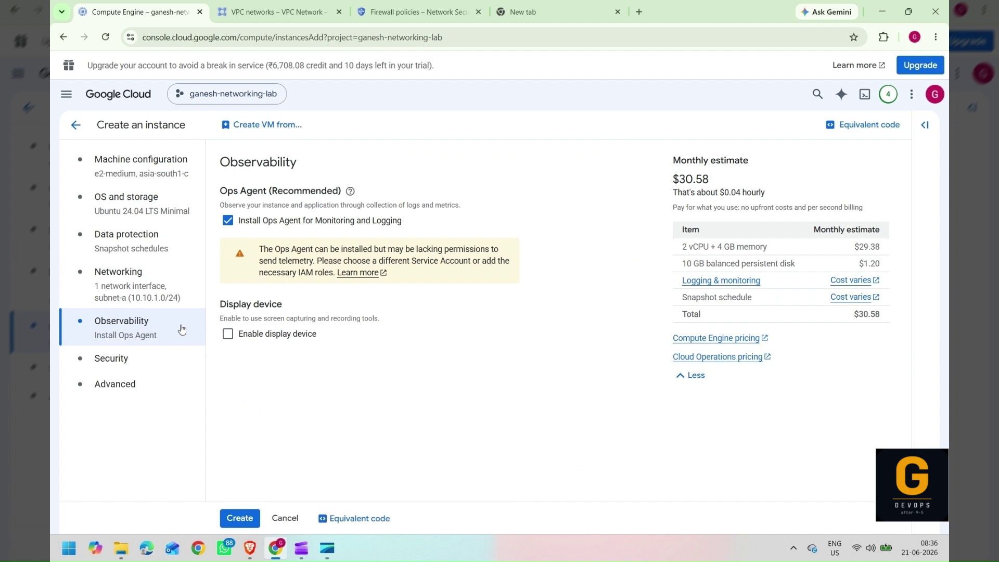
pyautogui.click(125, 359)
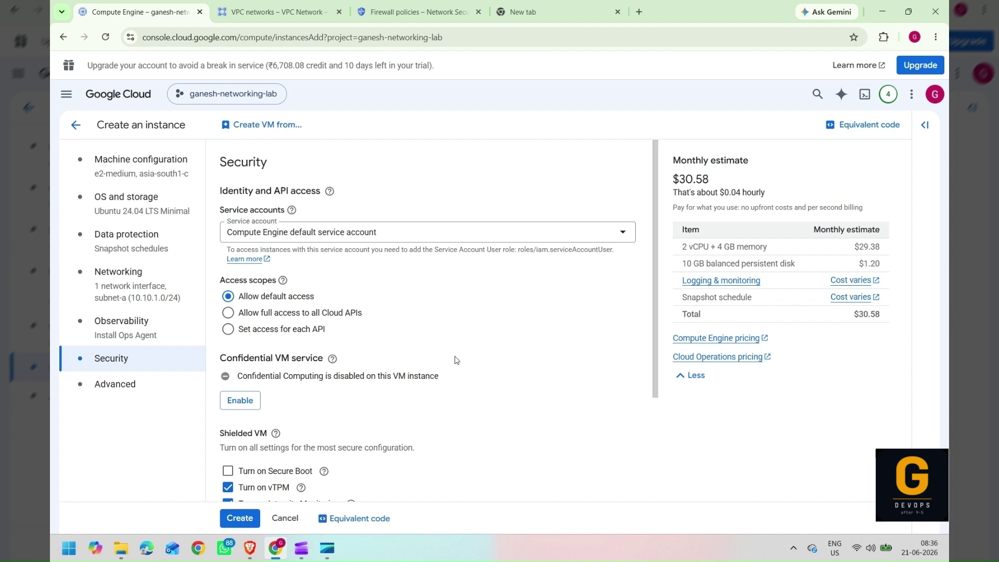
pyautogui.scroll(5, 455, 360)
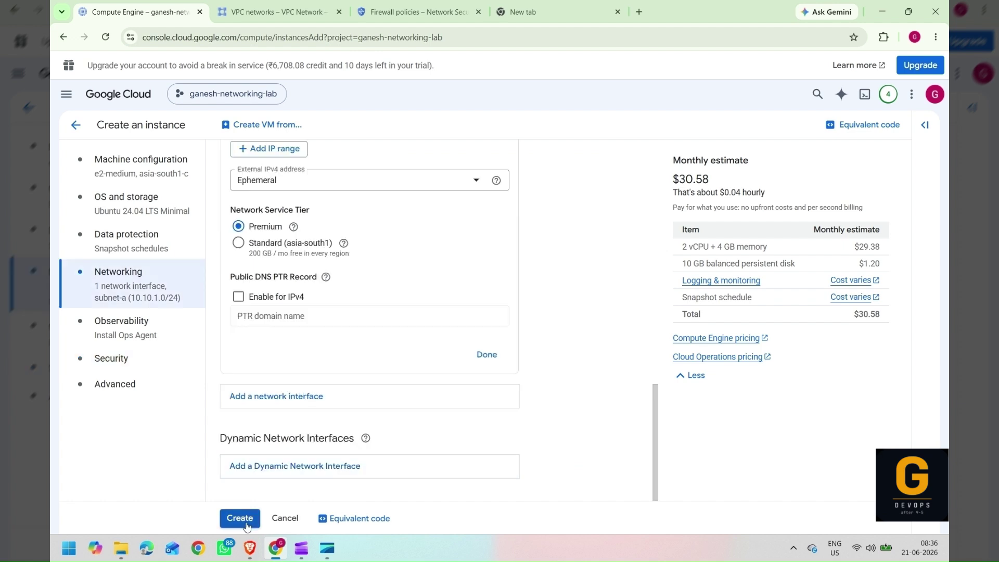
pyautogui.click(242, 519)
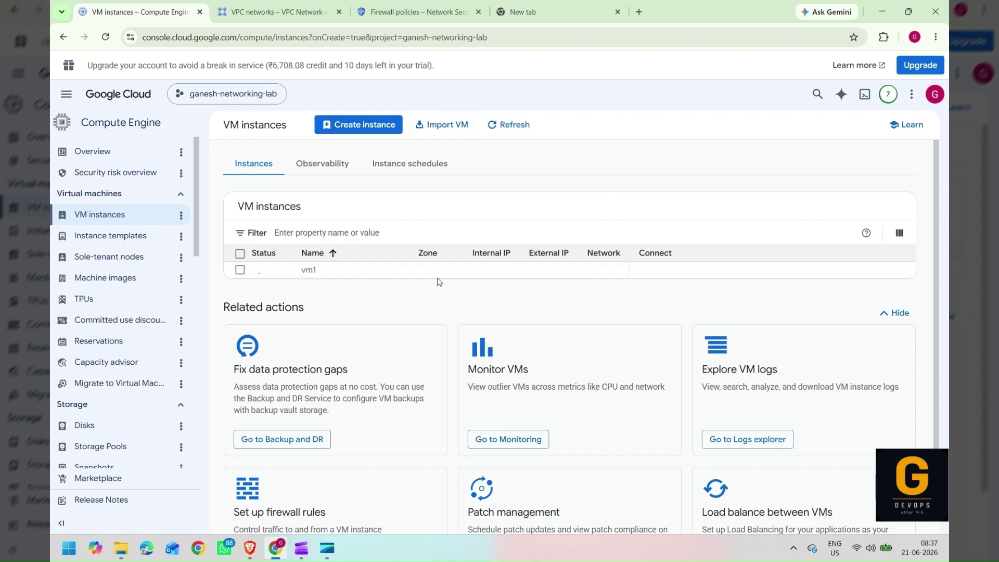
# Start a second VM instance named vm2 in region asia-south1 (Mumbai), zone asia-south1-c
pyautogui.click(364, 130)
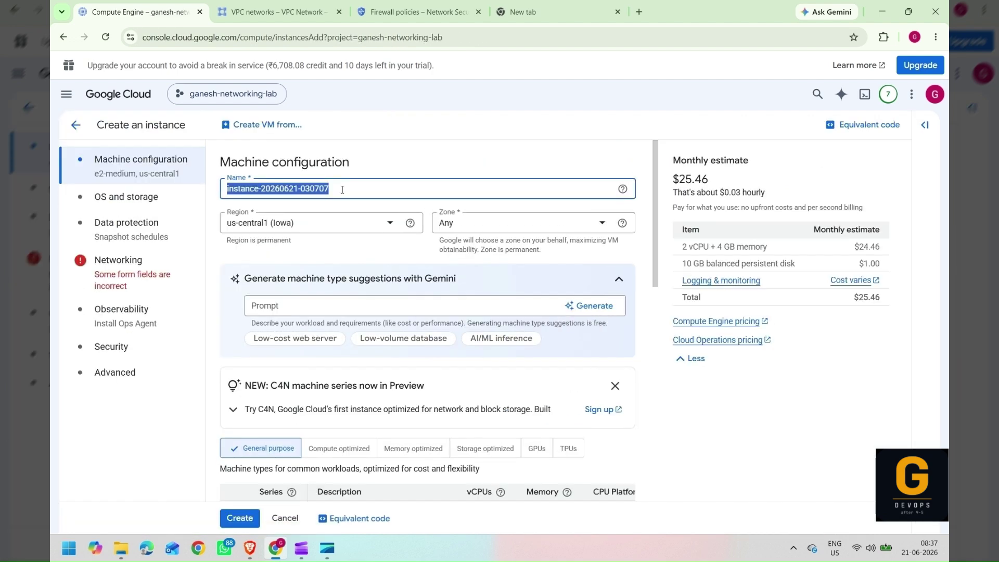
pyautogui.write('vm2')
pyautogui.click(312, 223)
pyautogui.scroll(-12, 306, 296)
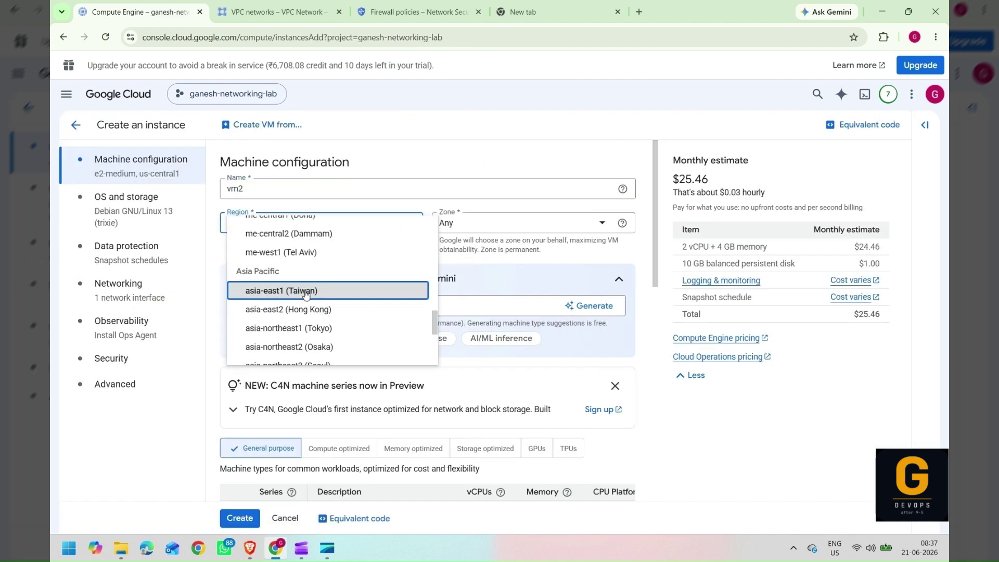
pyautogui.click(306, 312)
pyautogui.click(507, 223)
pyautogui.click(504, 285)
pyautogui.scroll(-10, 363, 334)
# Set vm2's boot disk operating system to Ubuntu, version Ubuntu 24.04 LTS Minimal
pyautogui.click(126, 198)
pyautogui.click(242, 277)
pyautogui.click(520, 168)
pyautogui.click(520, 344)
pyautogui.click(520, 208)
pyautogui.click(520, 303)
pyautogui.click(396, 412)
# Attach vm2's network interface to ganesh-vpc with subnet-a, keep the other defaults and create the instance
pyautogui.click(126, 235)
pyautogui.scroll(-2, 334, 332)
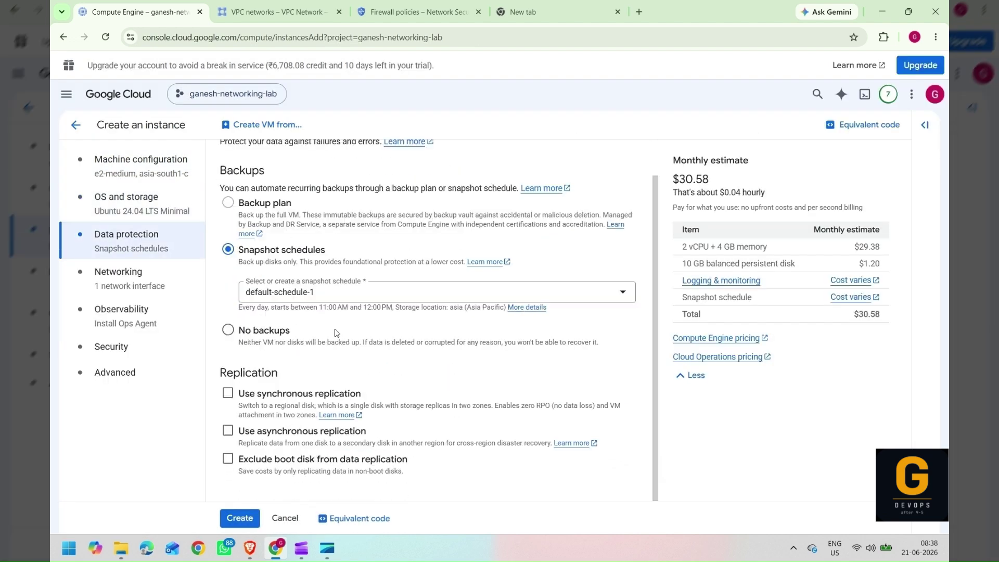
pyautogui.click(119, 272)
pyautogui.scroll(-4, 310, 364)
pyautogui.click(235, 400)
pyautogui.click(305, 444)
pyautogui.click(300, 427)
pyautogui.scroll(-5, 300, 425)
pyautogui.scroll(-5, 299, 425)
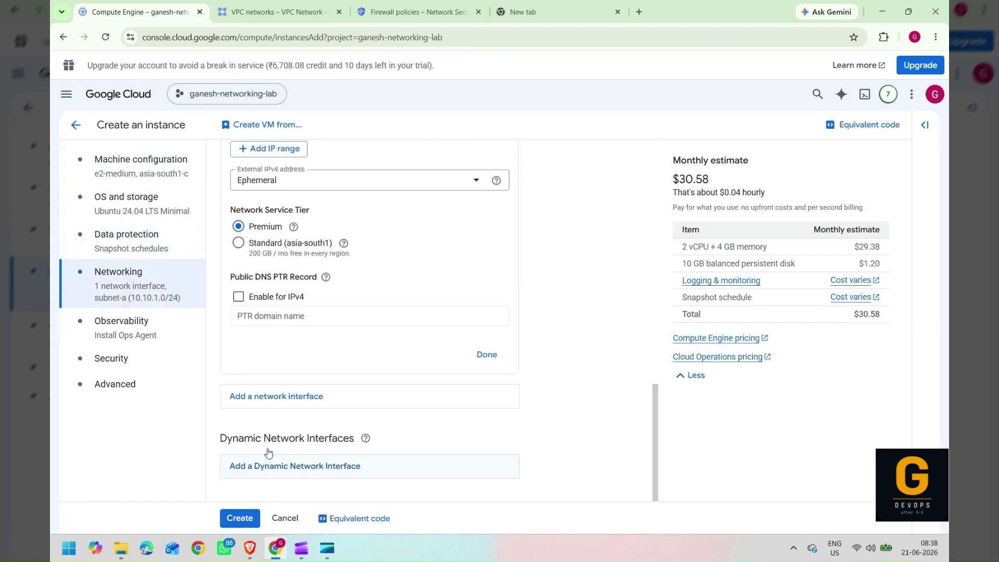
pyautogui.click(111, 358)
pyautogui.click(239, 518)
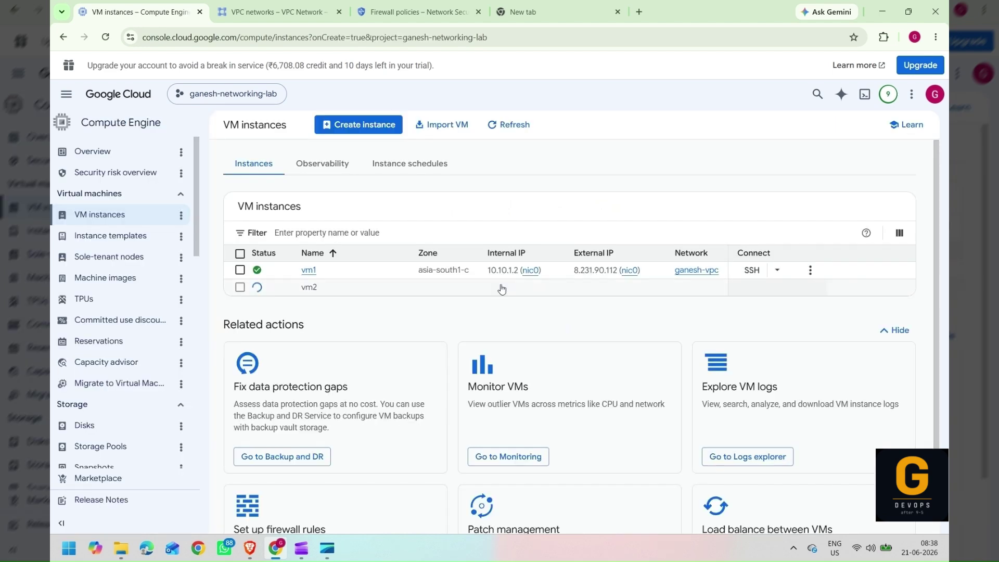
# Display the gcloud SSH command for vm1 in the VM instances list and copy it
pyautogui.click(780, 269)
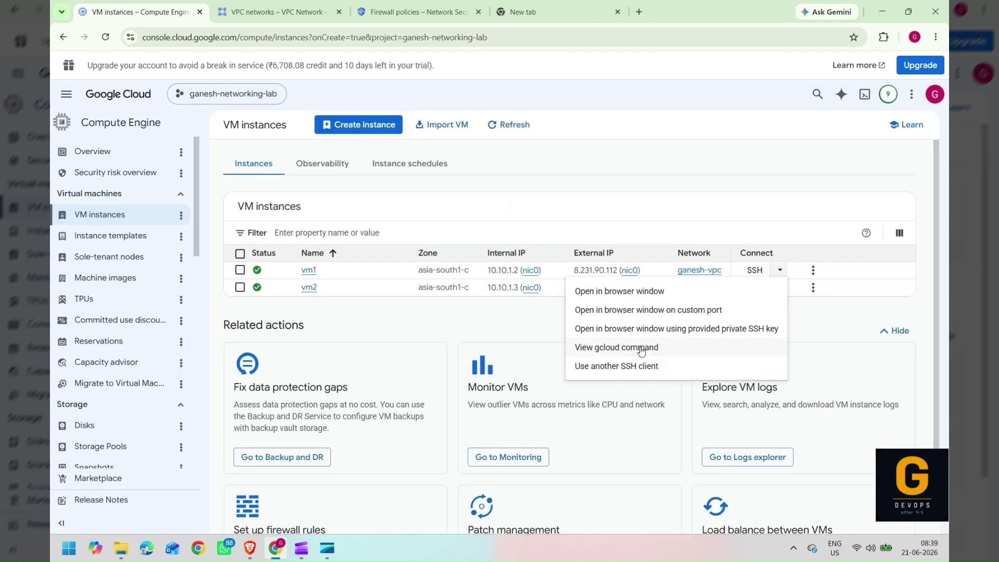
pyautogui.click(641, 349)
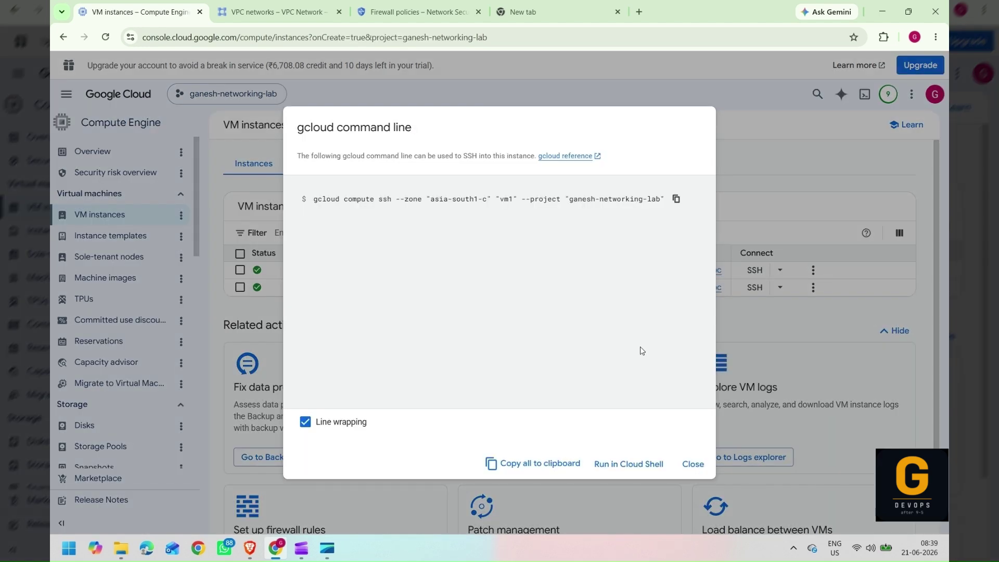
pyautogui.click(675, 199)
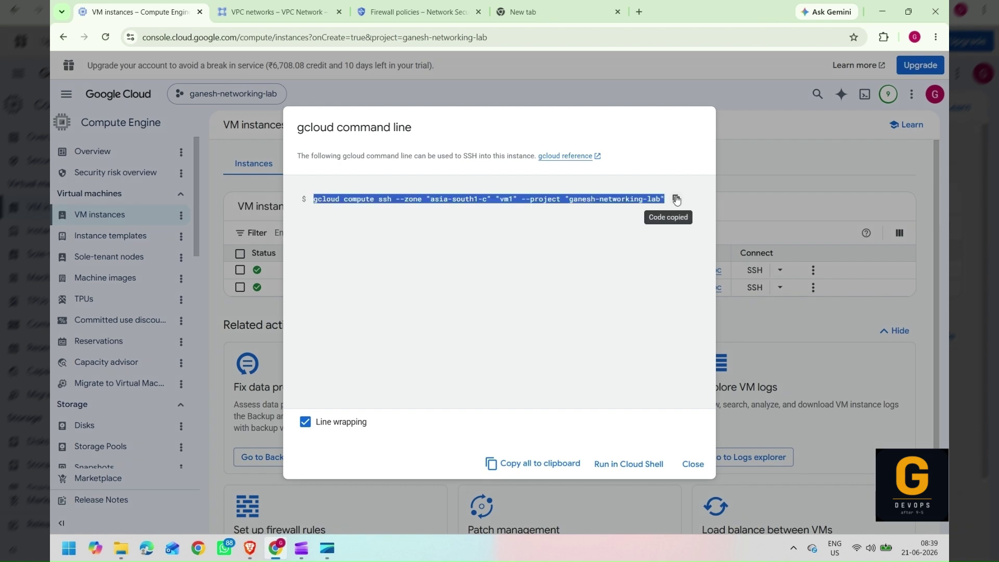
# Switch to Google Cloud SDK Shell, run the copied gcloud command to connect to vm1 over SSH, and maximize the vm1 terminal
pyautogui.press('super')
pyautogui.write('cloud')
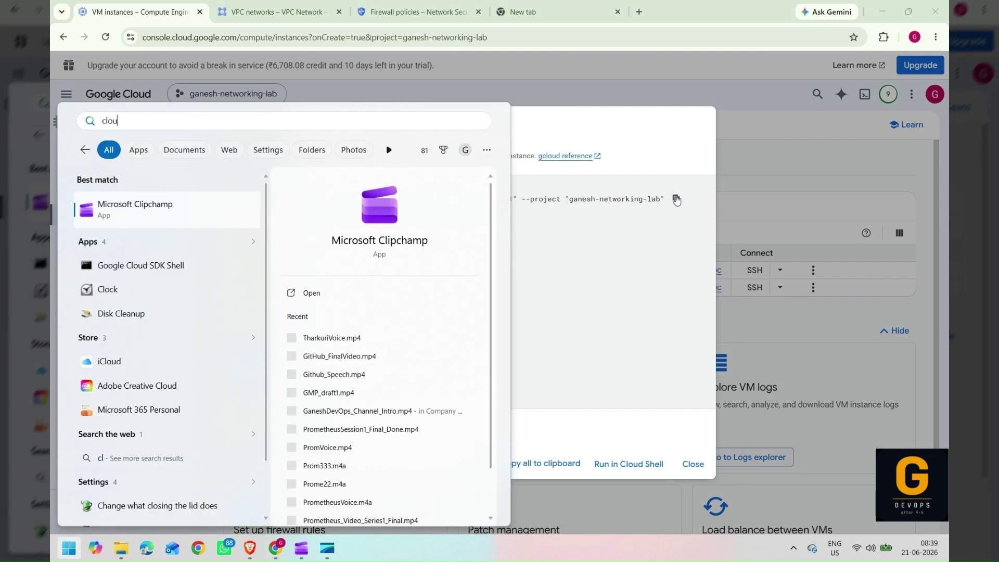
pyautogui.press('Return')
pyautogui.click(345, 135)
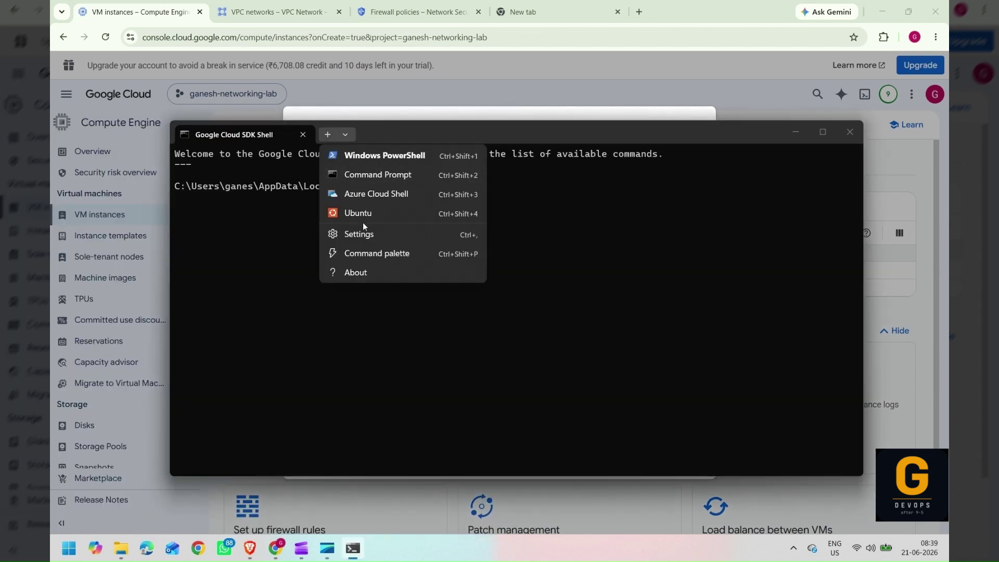
pyautogui.rightClick(455, 195)
pyautogui.press('Return')
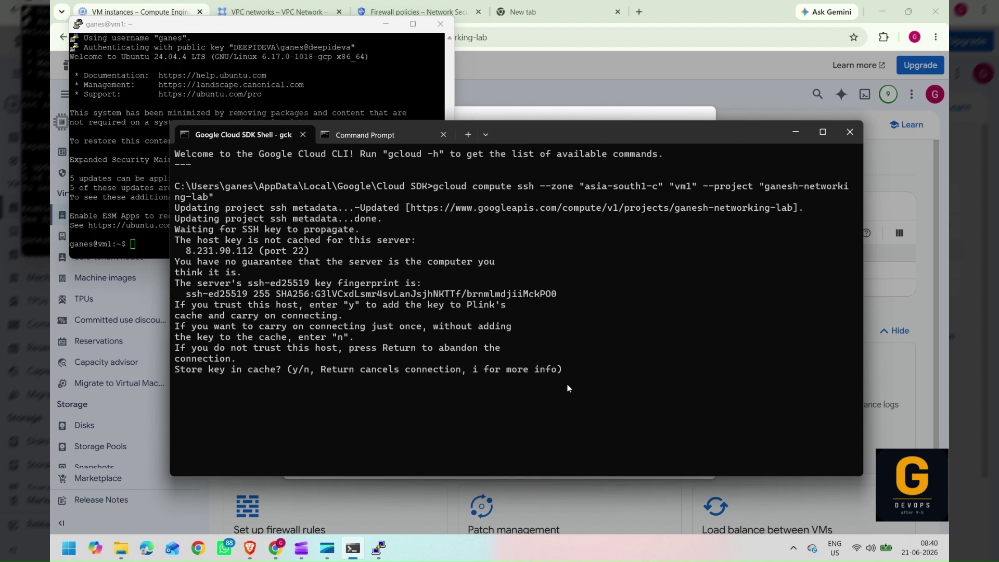
pyautogui.click(245, 90)
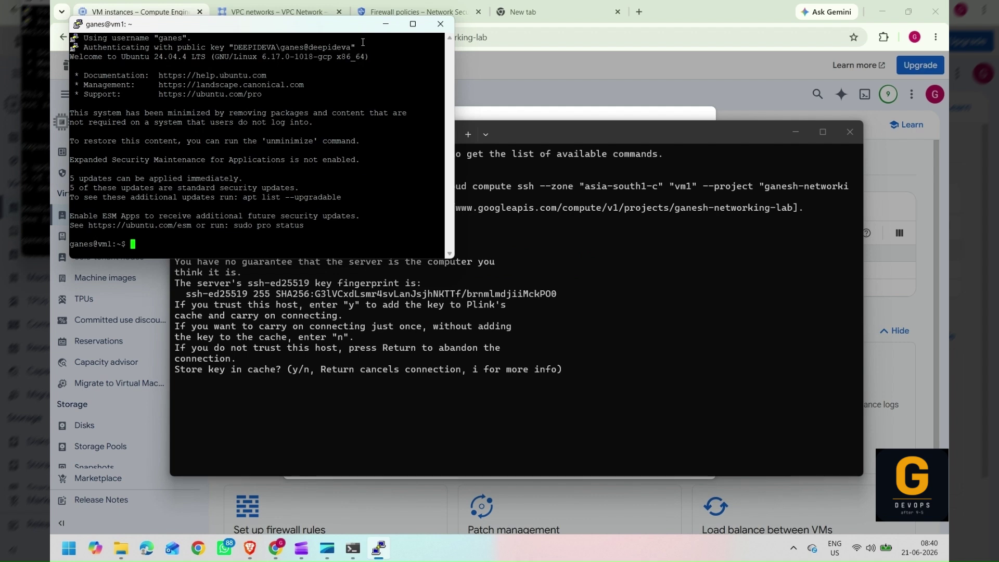
pyautogui.click(413, 25)
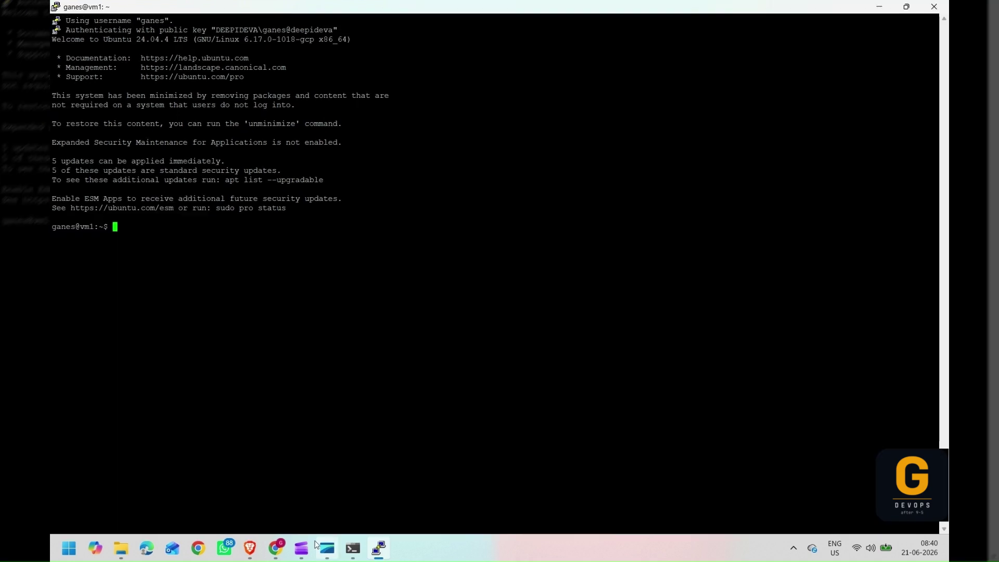
# Close the gcloud command dialog in the console and try pinging vm2 from the vm1 terminal with ping 10.10.1.3 -c 4
pyautogui.click(274, 545)
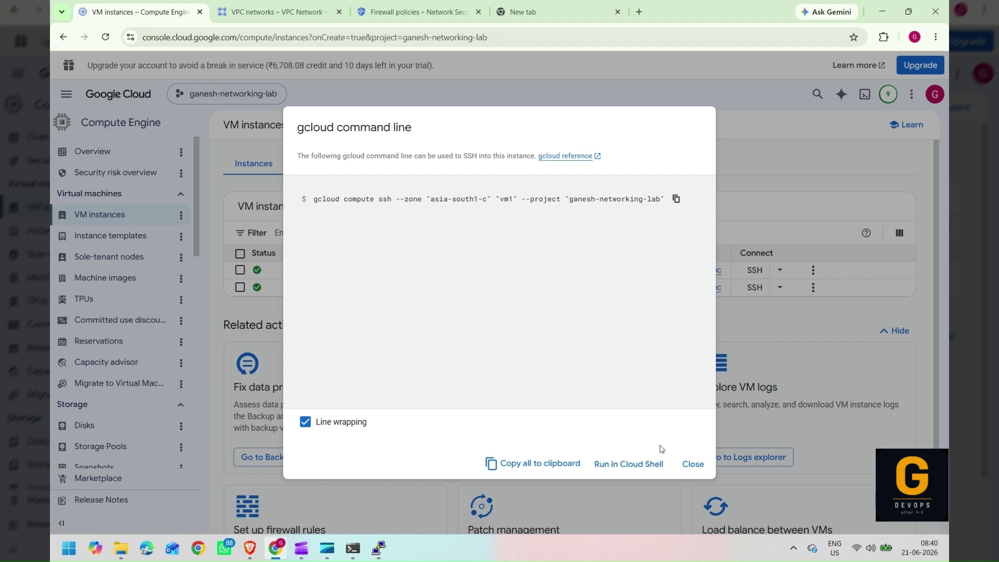
pyautogui.click(693, 463)
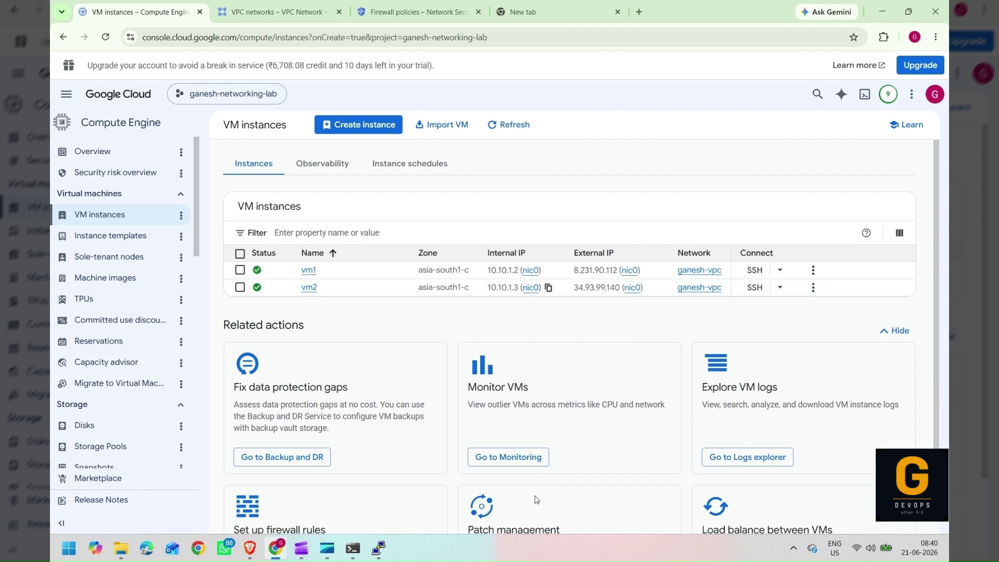
pyautogui.click(370, 552)
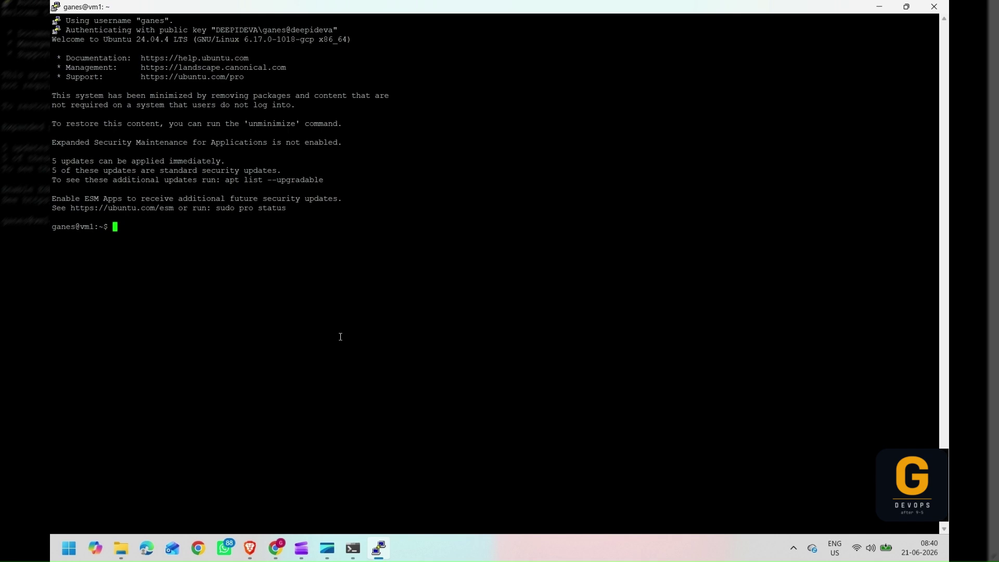
pyautogui.click(948, 297)
pyautogui.click(316, 272)
pyautogui.rightClick(316, 272)
pyautogui.press('Return')
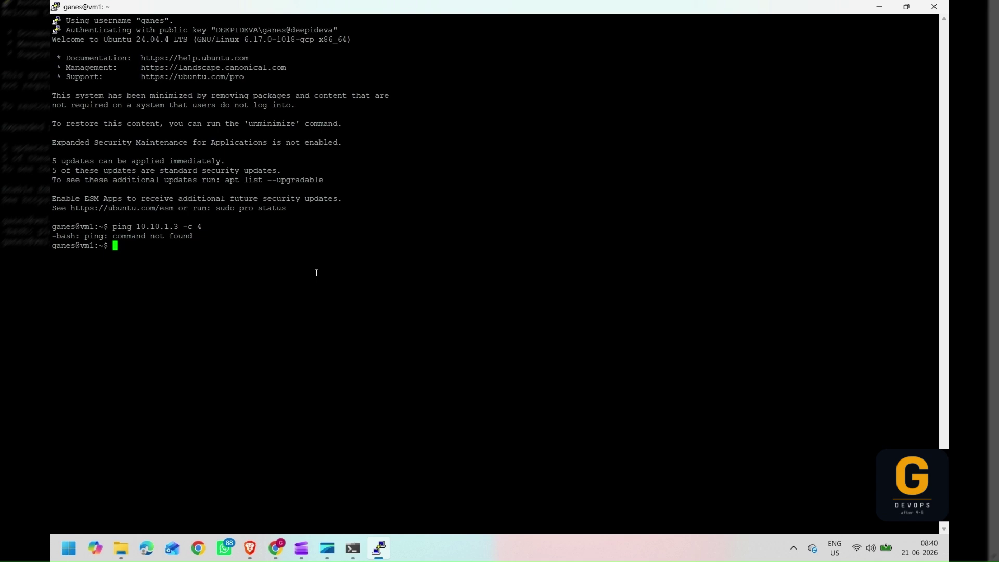
# Refresh the package lists on vm1 with sudo apt update
pyautogui.write('sudo apt update')
pyautogui.press('Return')
pyautogui.moveTo(52, 226); pyautogui.dragTo(193, 236)
pyautogui.rightClick(106, 247)
pyautogui.hotkey('ctrl', 'c')
pyautogui.rightClick(107, 246)
pyautogui.click(222, 368)
pyautogui.write('cl')
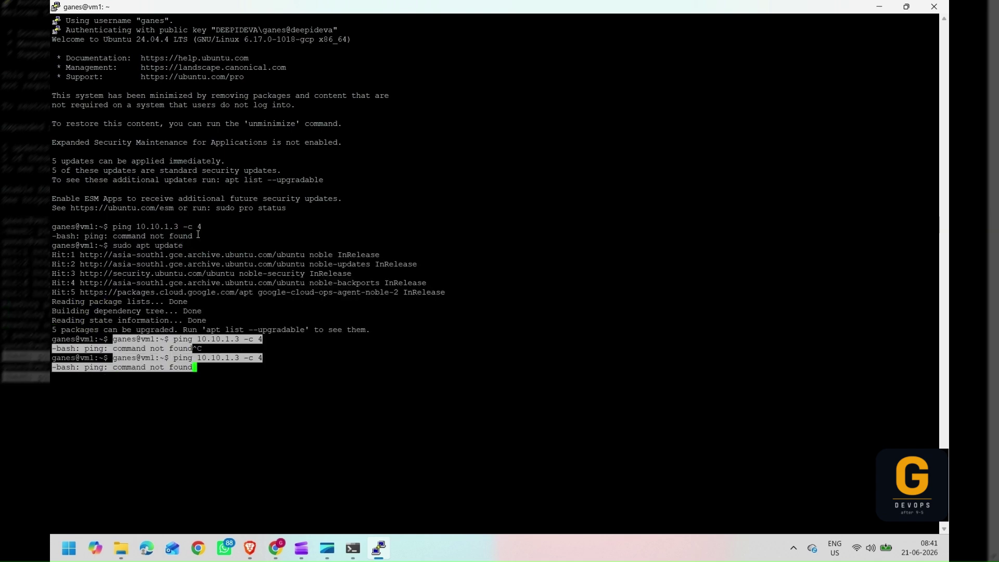
pyautogui.press('BackSpace')
pyautogui.press('BackSpace')
pyautogui.press('BackSpace')
pyautogui.press('BackSpace')
pyautogui.press('BackSpace')
pyautogui.press('BackSpace')
pyautogui.press('BackSpace')
pyautogui.press('BackSpace')
pyautogui.press('BackSpace')
pyautogui.press('BackSpace')
pyautogui.press('BackSpace')
pyautogui.press('BackSpace')
pyautogui.press('BackSpace')
pyautogui.press('BackSpace')
pyautogui.press('BackSpace')
pyautogui.press('BackSpace')
pyautogui.press('BackSpace')
pyautogui.press('BackSpace')
pyautogui.press('BackSpace')
pyautogui.press('BackSpace')
pyautogui.write('clear')
pyautogui.press('Return')
# Rerun sudo apt update on vm1, run sudo apt upgrade and confirm the upgrade with Y
pyautogui.press('Up')
pyautogui.press('Up')
pyautogui.press('Return')
pyautogui.write('sudo apt upgrade')
pyautogui.press('Return')
pyautogui.click(263, 245)
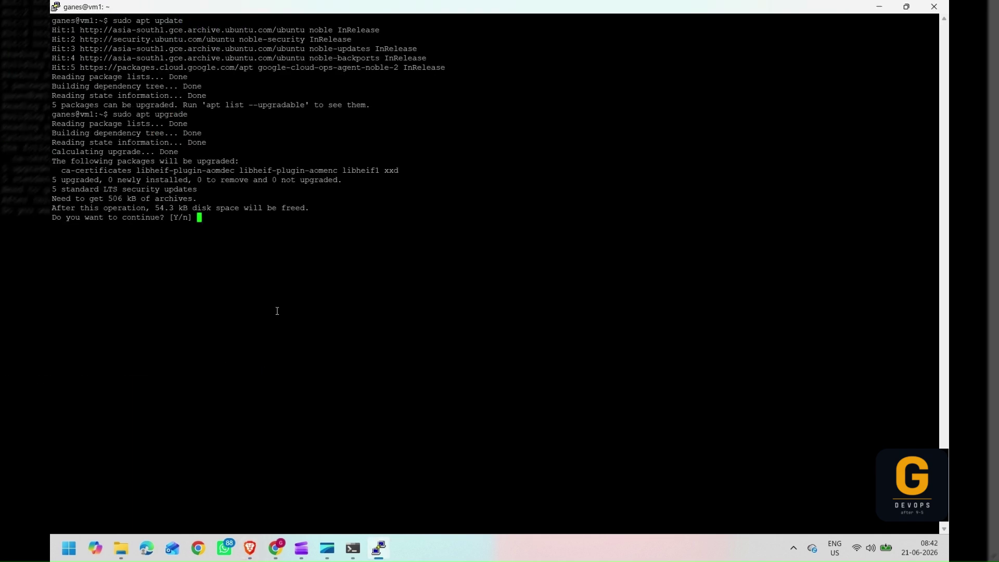
pyautogui.write('Y')
pyautogui.press('Return')
# Install the ping utility on vm1 with sudo apt install iputils-ping -y and clear the terminal
pyautogui.write('sudo apt install iputils-ping -y')
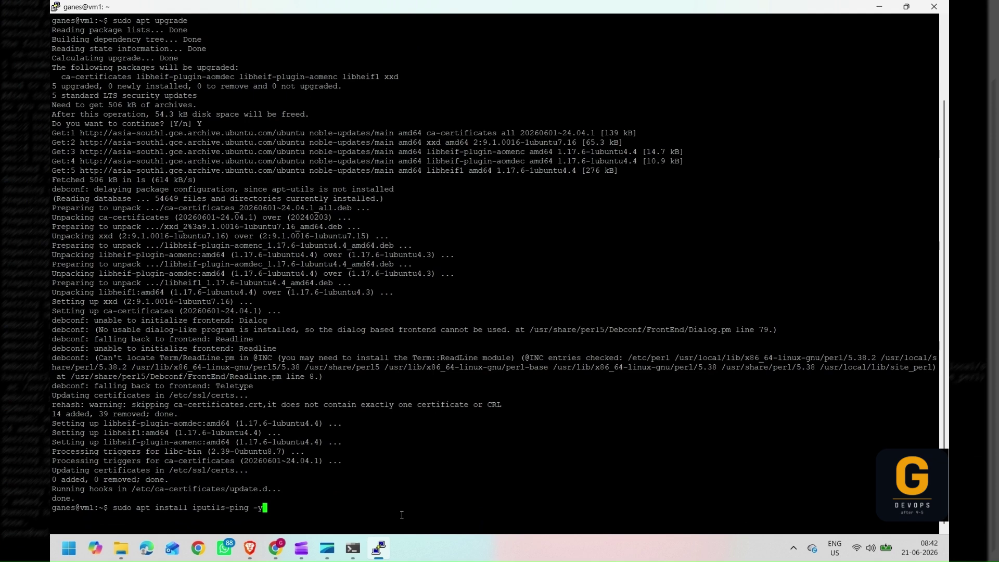
pyautogui.press('Return')
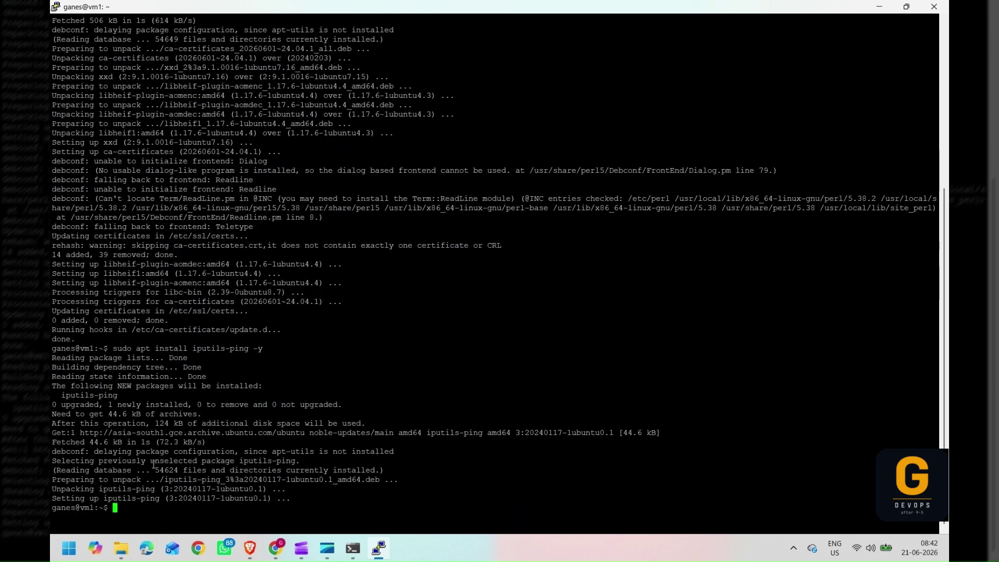
pyautogui.write('clear')
pyautogui.press('Return')
# Test connectivity from vm1 to vm2 with ping 10.10.1.3 -c 4 and examine the replies
pyautogui.rightClick(147, 511)
pyautogui.press('Up')
pyautogui.press('Up')
pyautogui.press('Return')
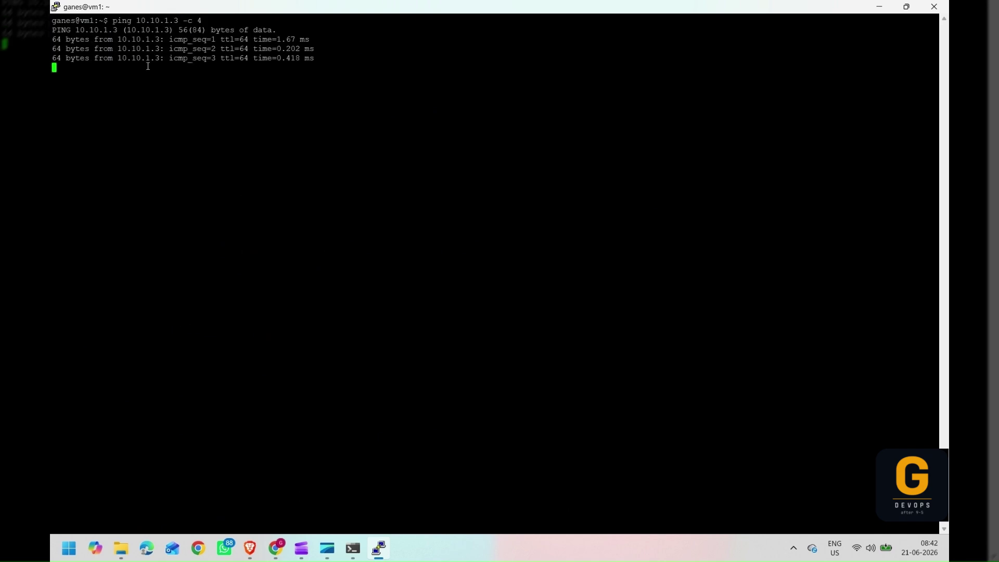
pyautogui.moveTo(272, 75); pyautogui.dragTo(52, 31)
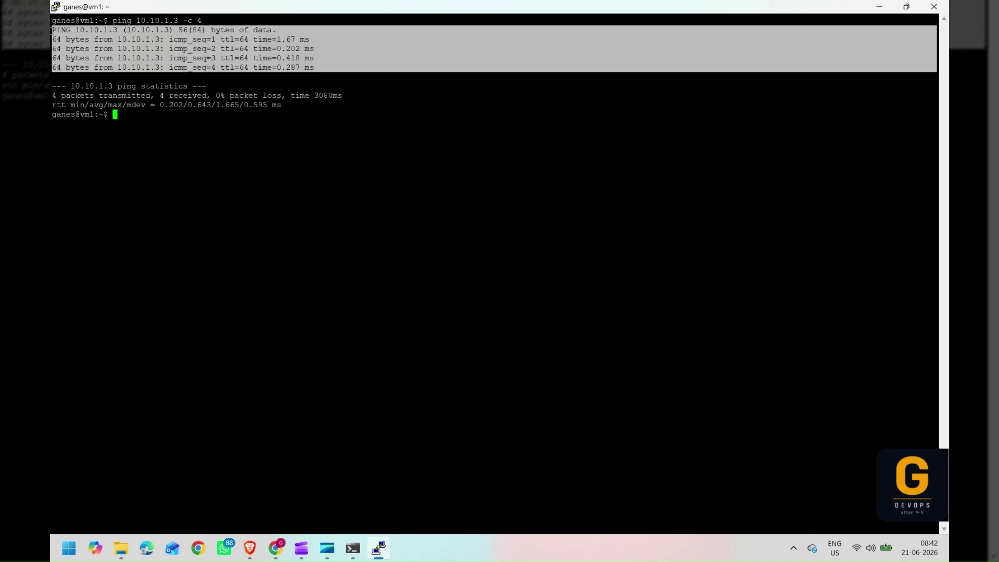
pyautogui.click(172, 152)
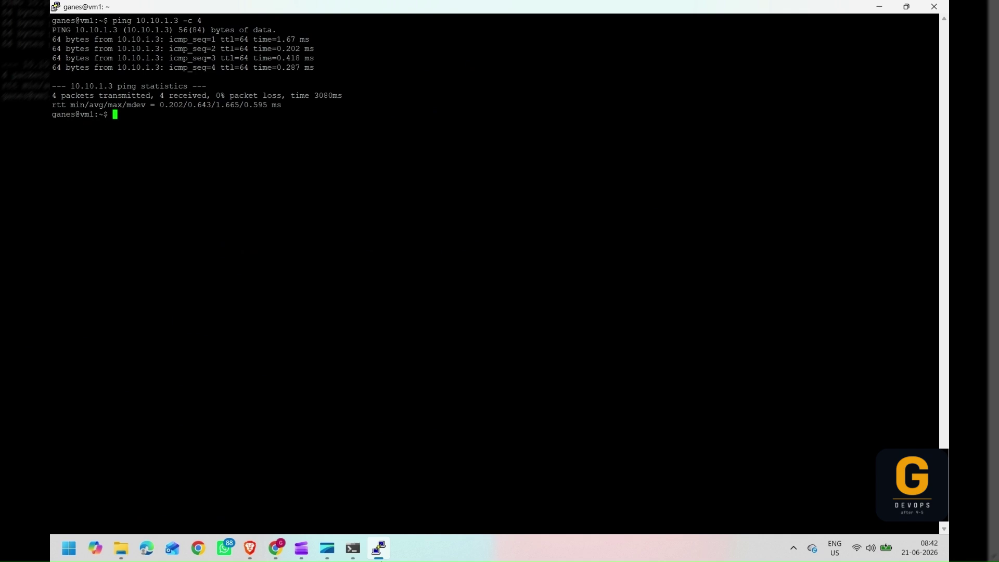
# Switch to the Google Cloud console, display vm2's gcloud SSH command and copy it
pyautogui.moveTo(353, 555)
pyautogui.moveTo(294, 552)
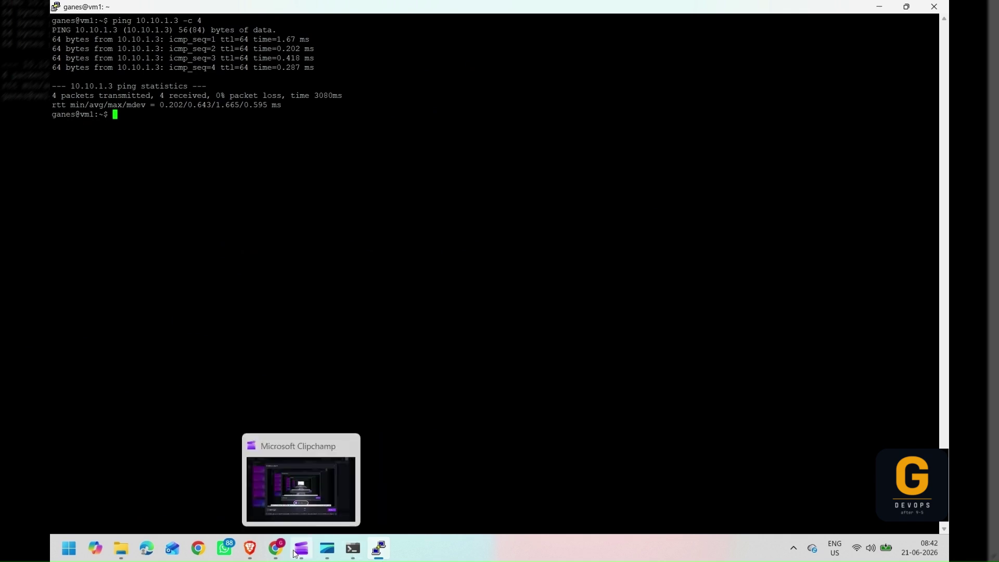
pyautogui.click(282, 546)
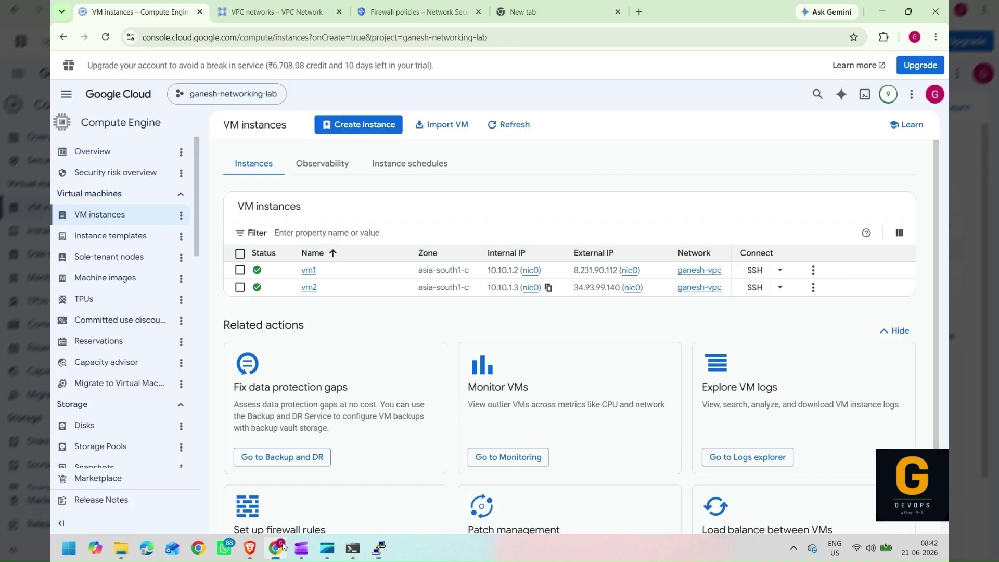
pyautogui.click(780, 288)
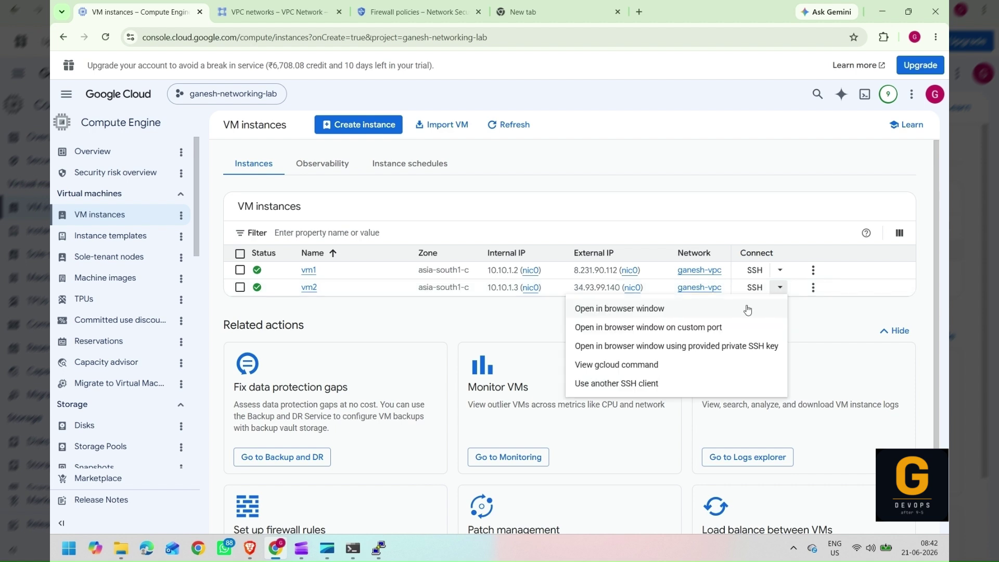
pyautogui.click(636, 363)
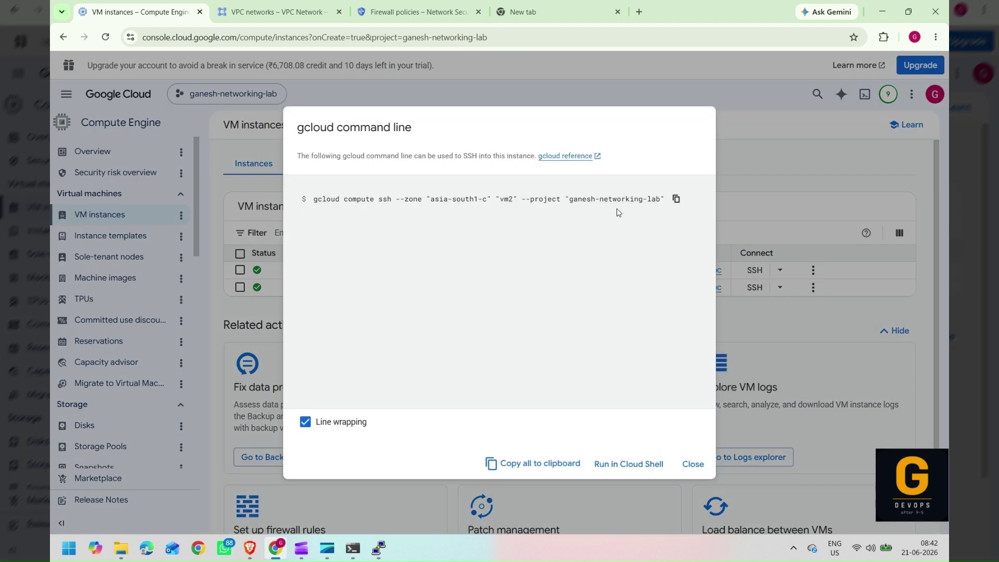
pyautogui.click(676, 199)
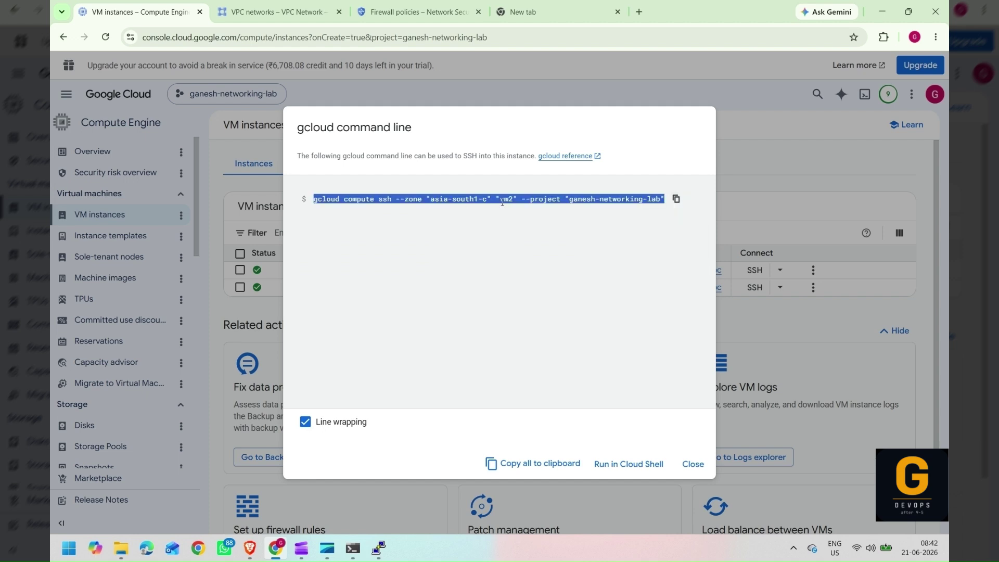
# Switch to the terminal's Command Prompt session, run the copied gcloud command to connect to vm2 over SSH, and maximize the vm2 terminal
pyautogui.click(353, 547)
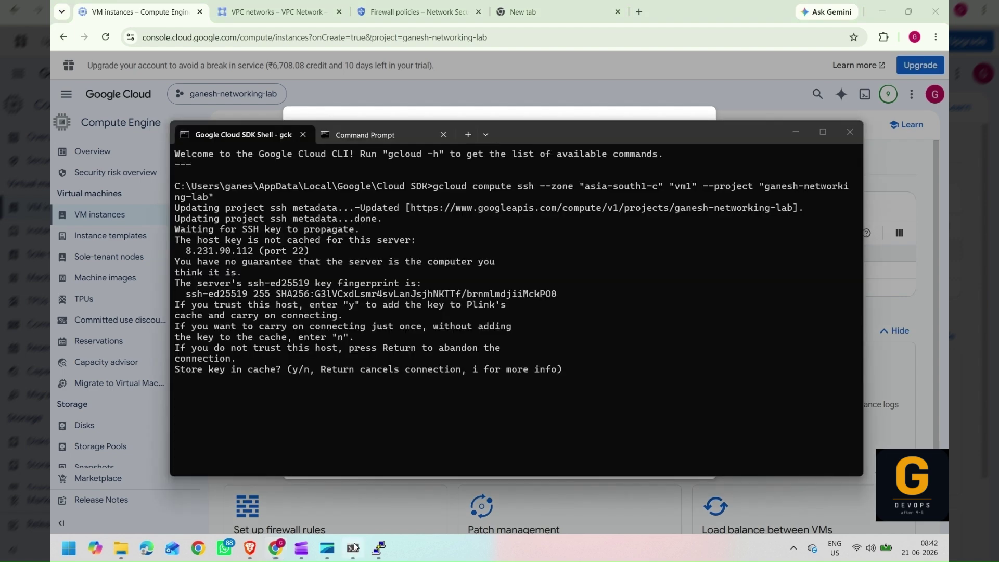
pyautogui.click(368, 133)
pyautogui.press('Return')
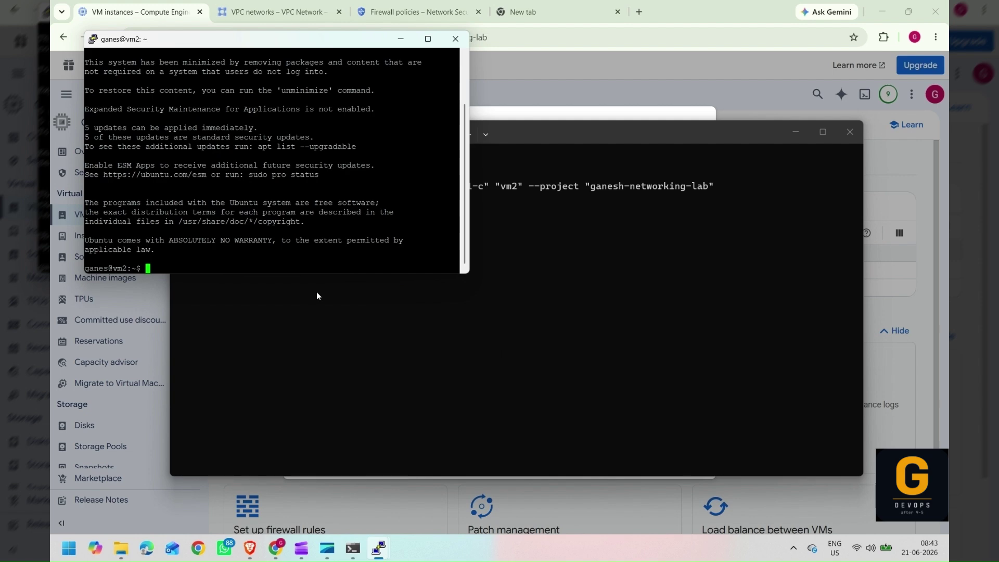
pyautogui.click(426, 38)
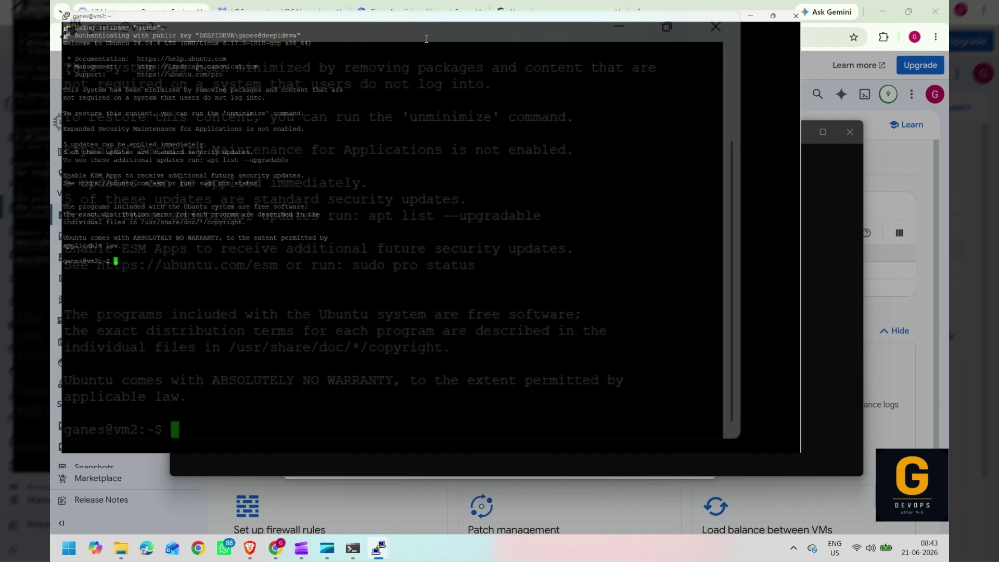
# Try pinging vm1 from the vm2 terminal with ping 10.10.1.2 -c 4
pyautogui.rightClick(355, 315)
pyautogui.press('Return')
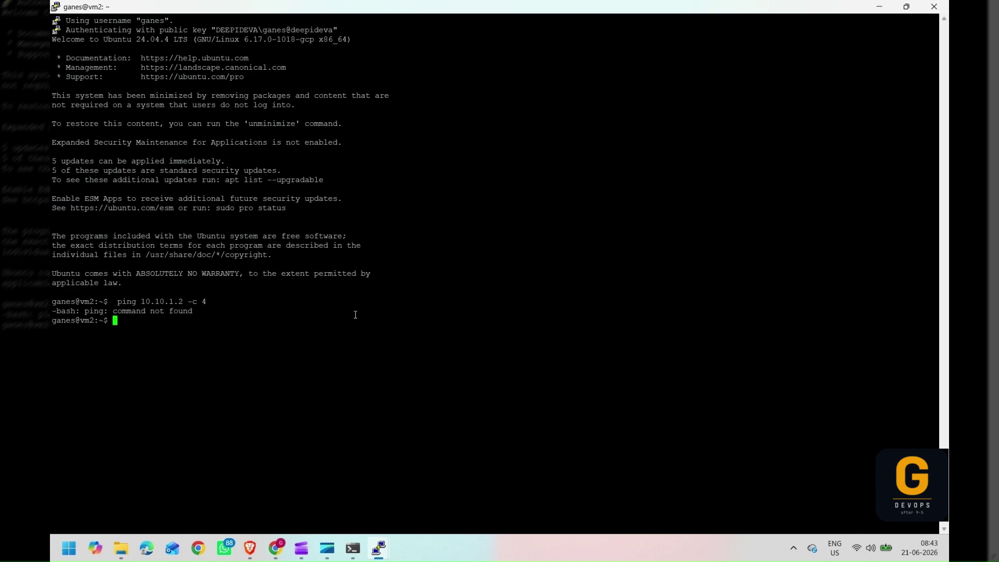
# Run sudo apt update and sudo apt install iputils-ping -y on vm2 to install the ping utility
pyautogui.rightClick(262, 344)
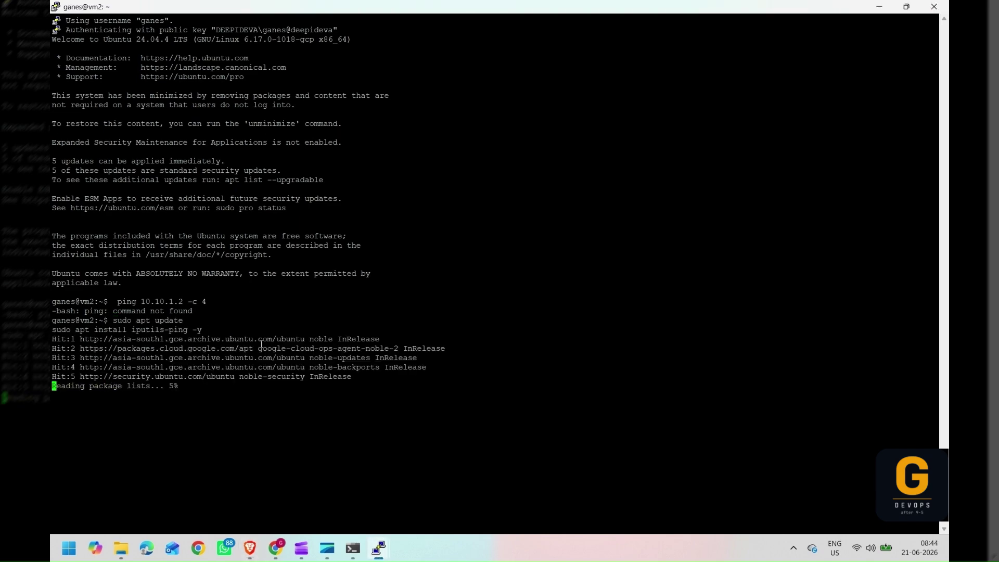